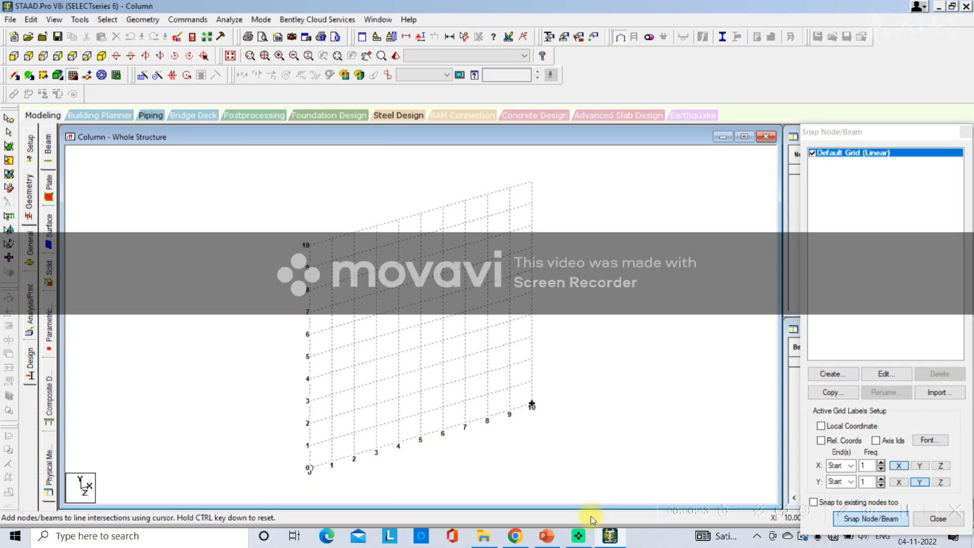
Switch to PowerPoint and add "Snap node beam-Draw" after "Geometry-" in the column design outline
{"action": "left_click", "coordinate": [546, 536]}
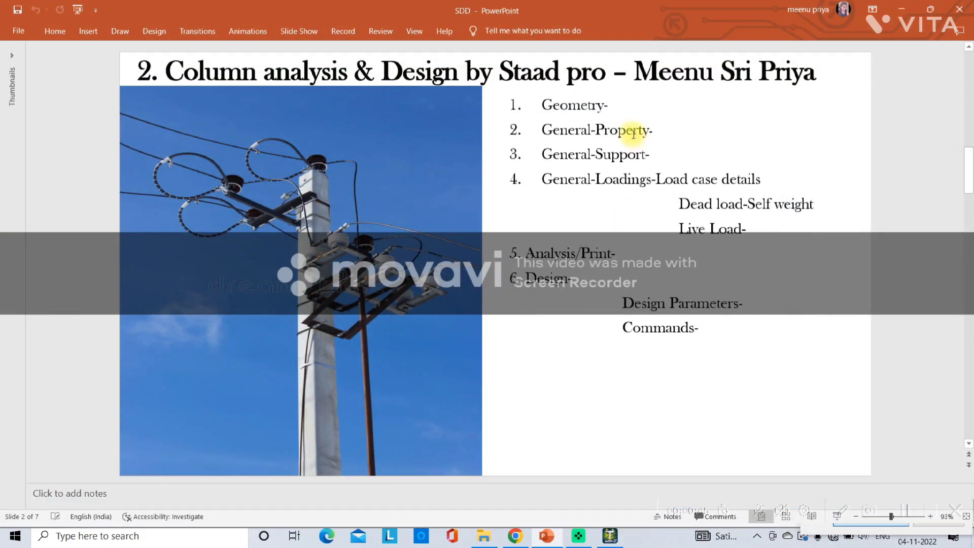
{"action": "left_click", "coordinate": [622, 109]}
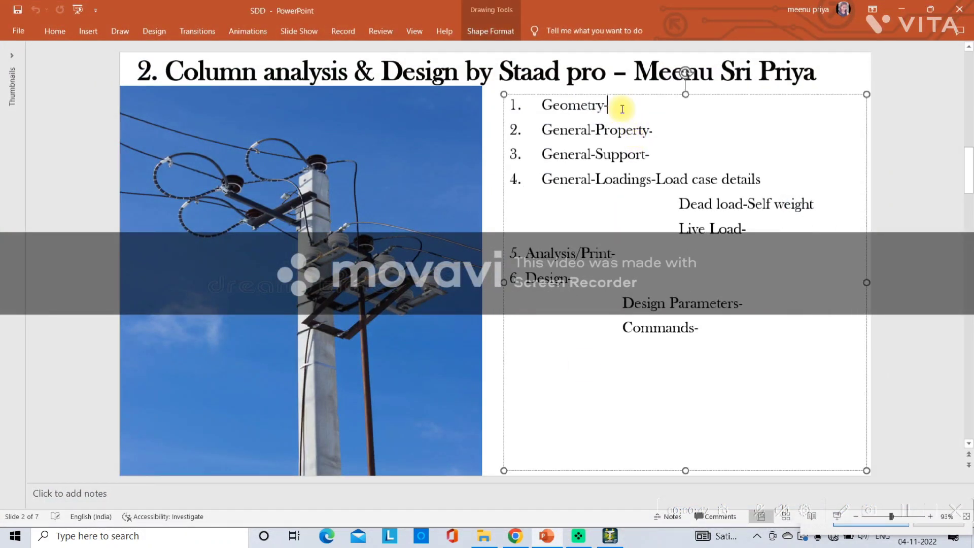
{"action": "type", "text": "Snap node beam"}
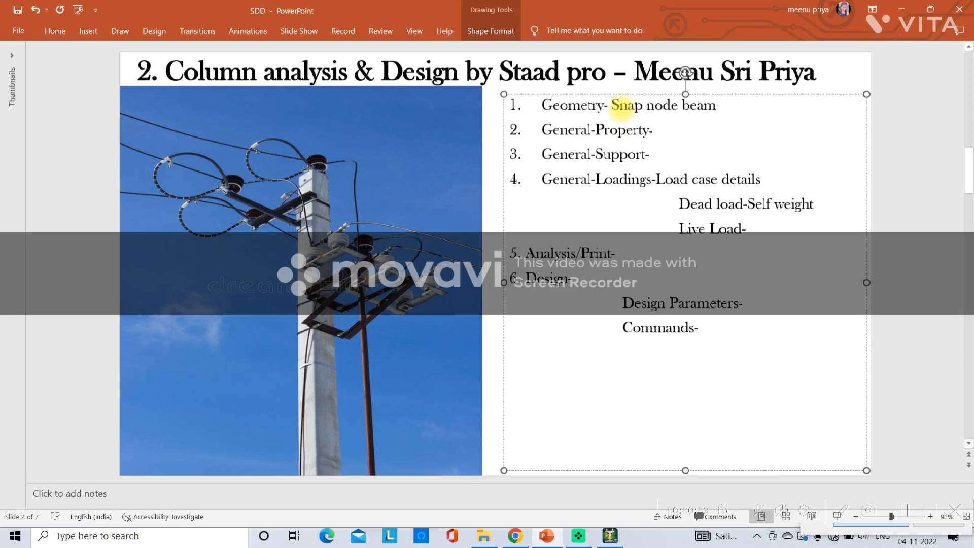
{"action": "type", "text": "-Draw"}
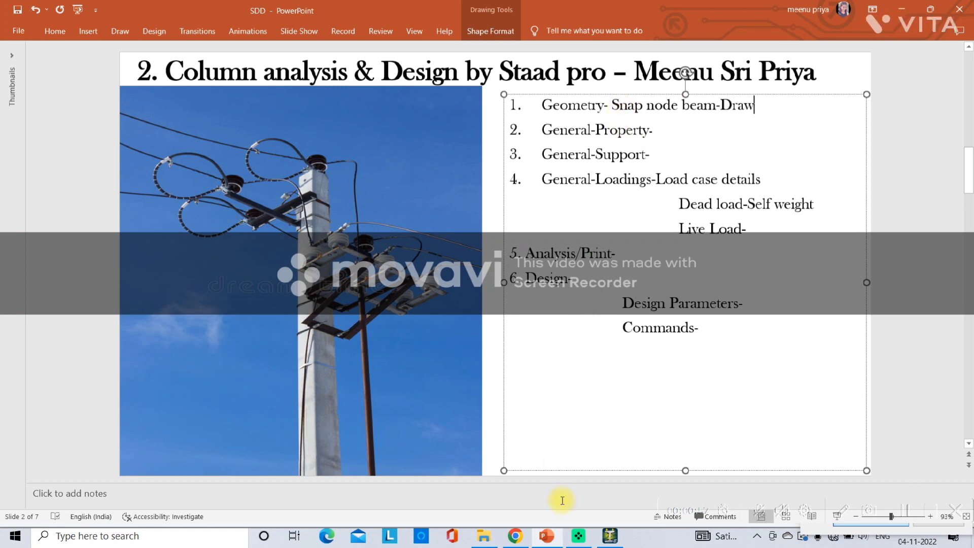
Switch to STAAD.Pro and draw a 3 m vertical column member upward from the grid origin, closing the snap grid
{"action": "left_click", "coordinate": [609, 538]}
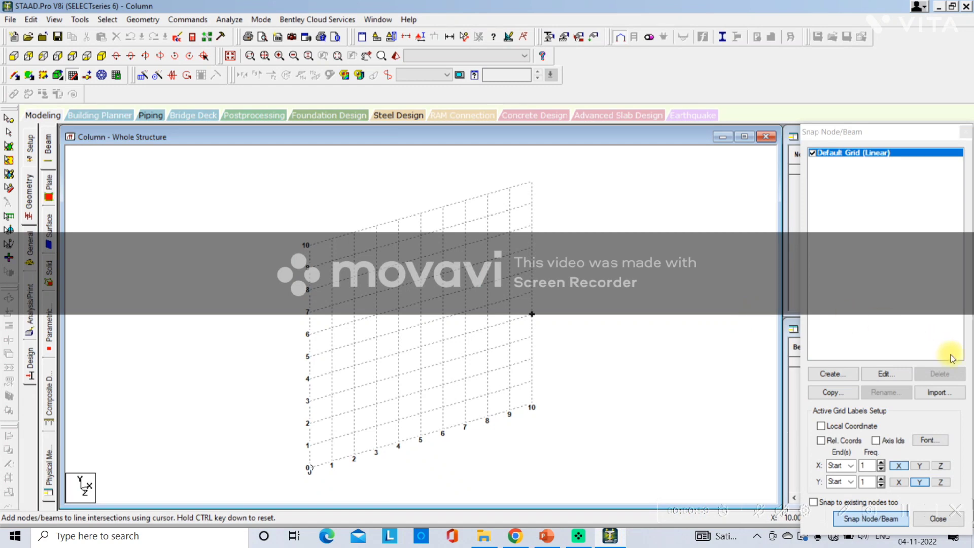
{"action": "left_click", "coordinate": [885, 375]}
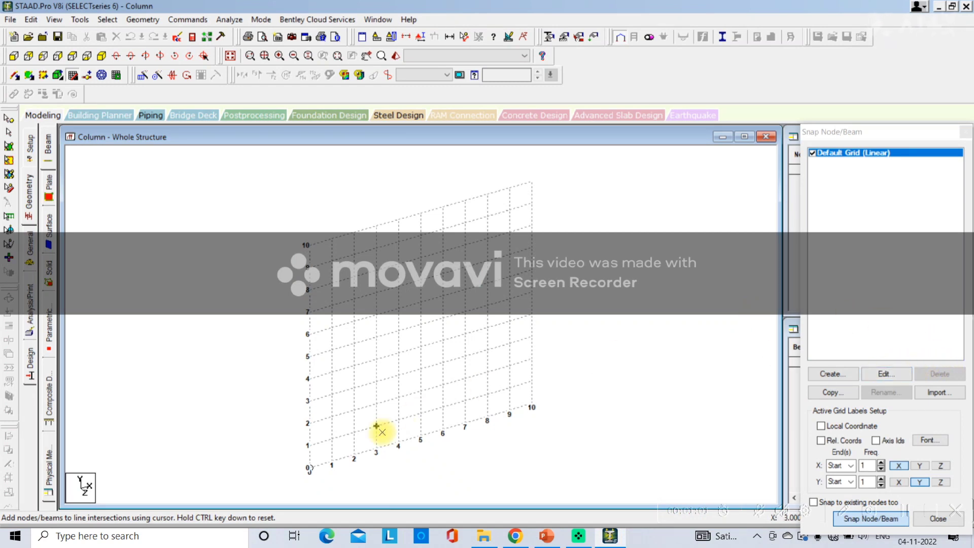
{"action": "left_click", "coordinate": [299, 478]}
{"action": "left_click_drag", "start_coordinate": [299, 477], "coordinate": [305, 405]}
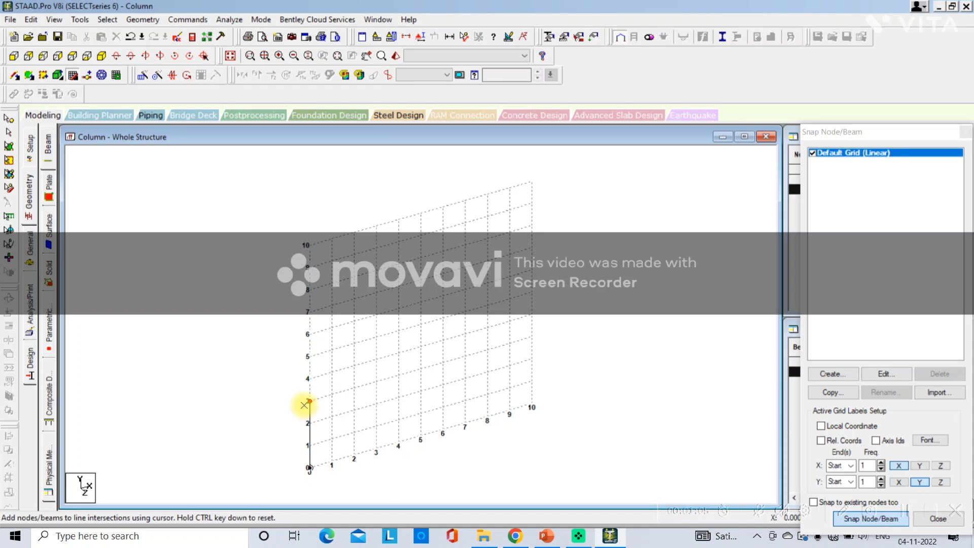
{"action": "key", "text": "Escape"}
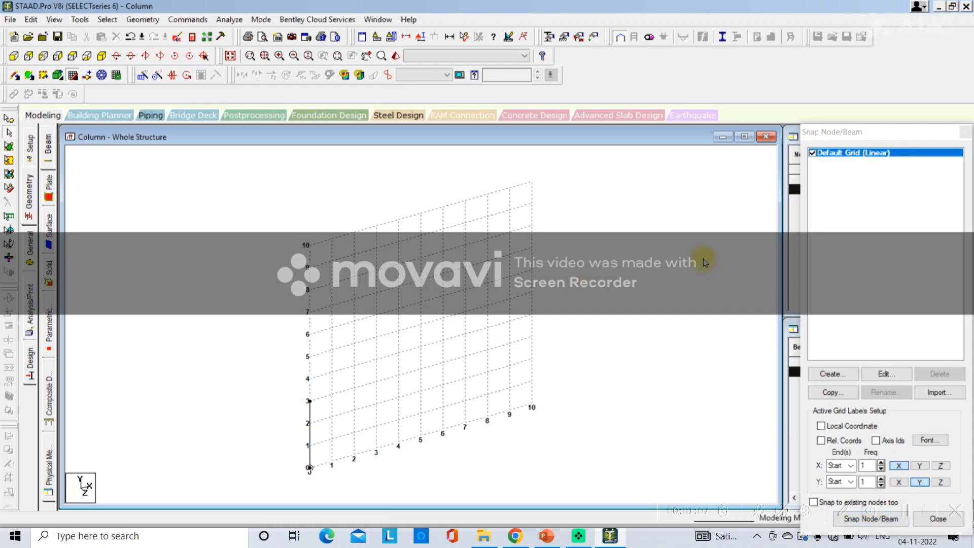
{"action": "left_click", "coordinate": [966, 131]}
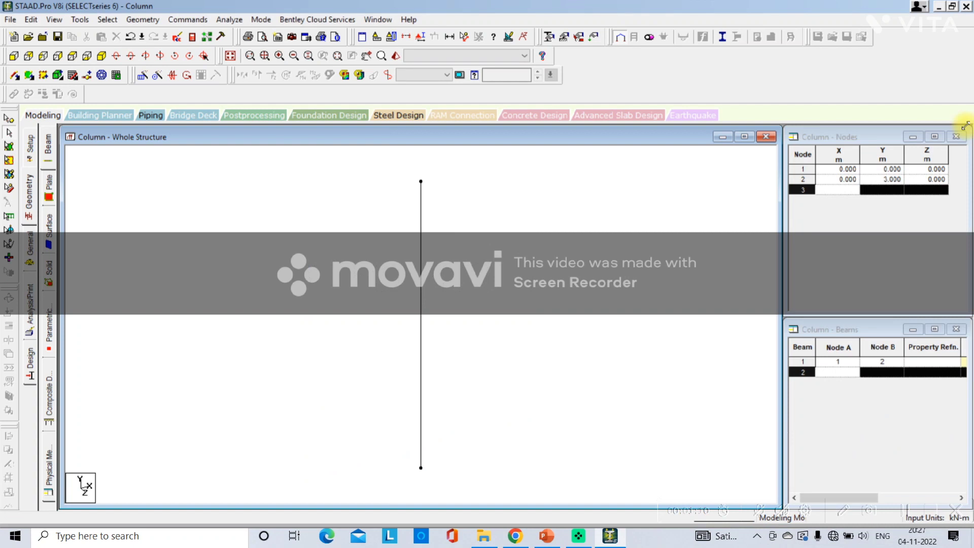
Display the column's length dimension in the view and open the member property page
{"action": "left_click", "coordinate": [448, 36]}
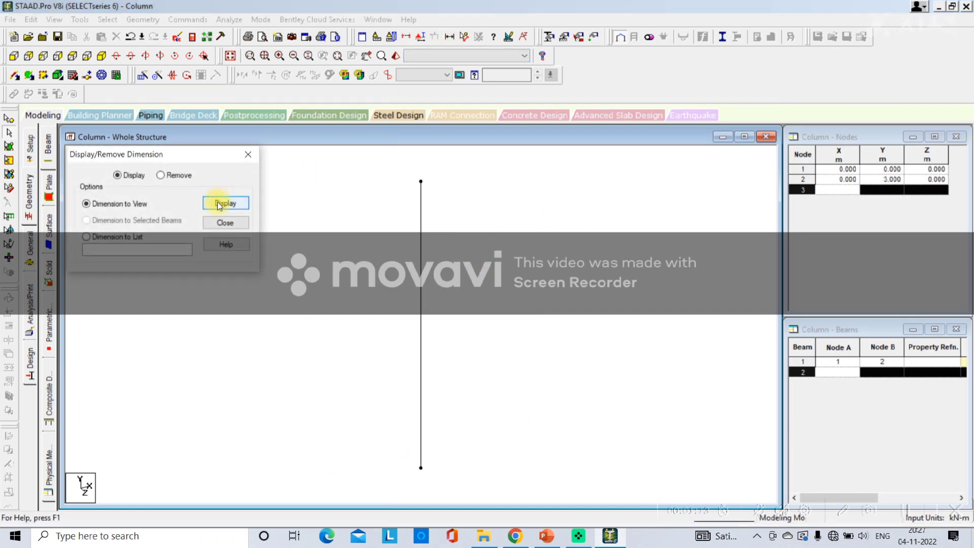
{"action": "left_click", "coordinate": [248, 154]}
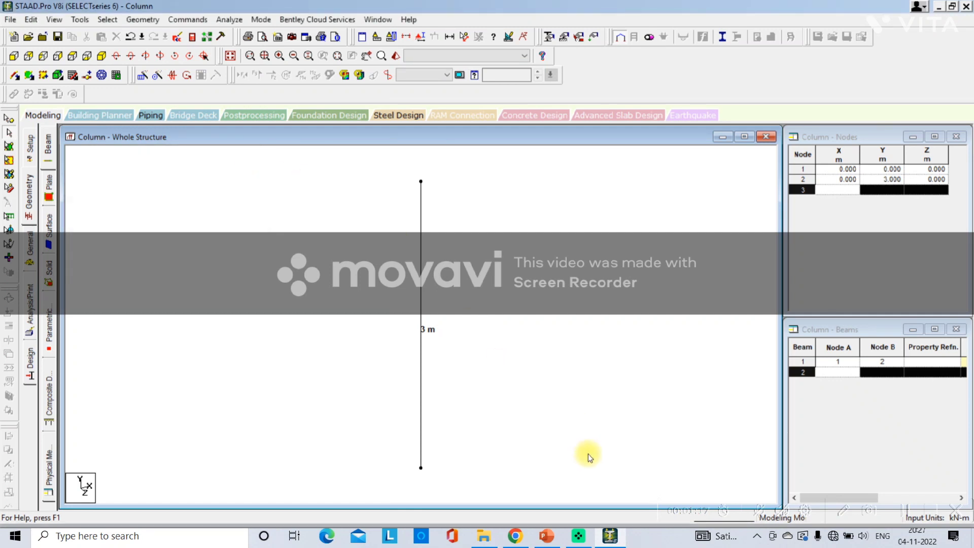
{"action": "left_click", "coordinate": [30, 196]}
{"action": "left_click", "coordinate": [29, 263]}
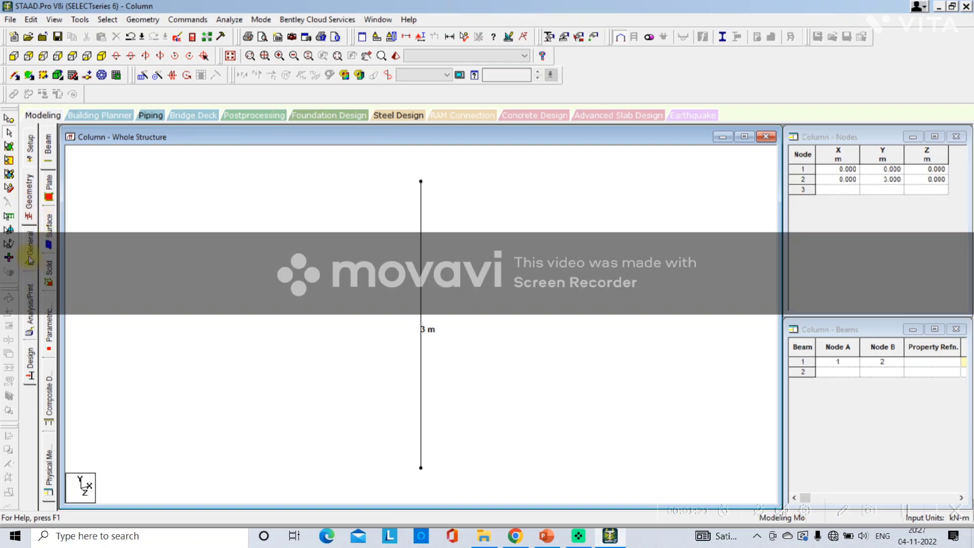
{"action": "left_click", "coordinate": [49, 142]}
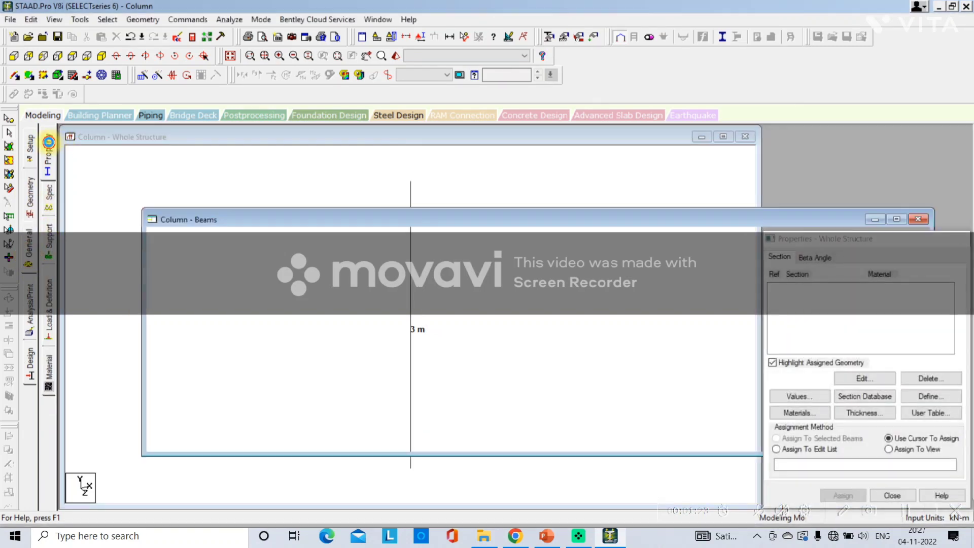
Switch to PowerPoint and add "Define –concrete-Rectangular" after "General-Property-" in the outline
{"action": "left_click", "coordinate": [548, 536]}
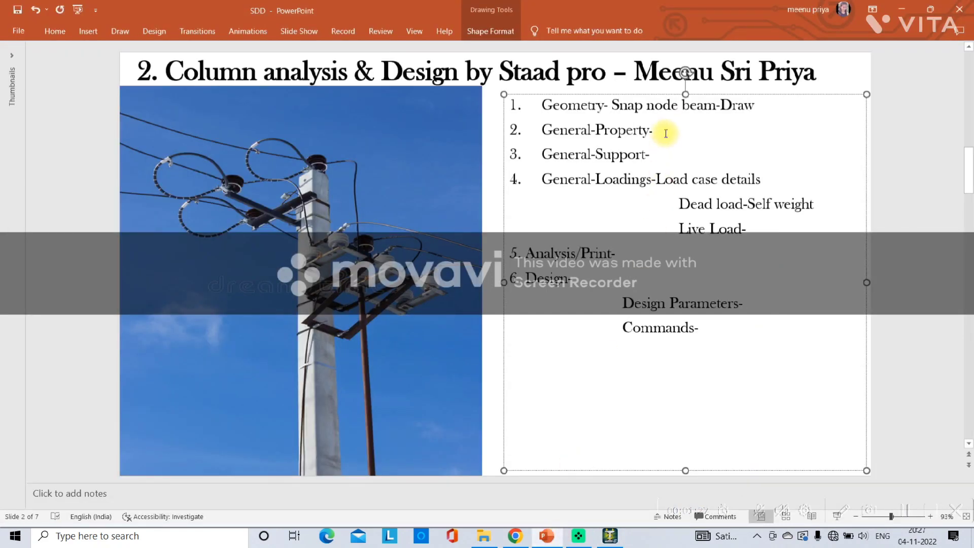
{"action": "type", "text": "Define -concrete"}
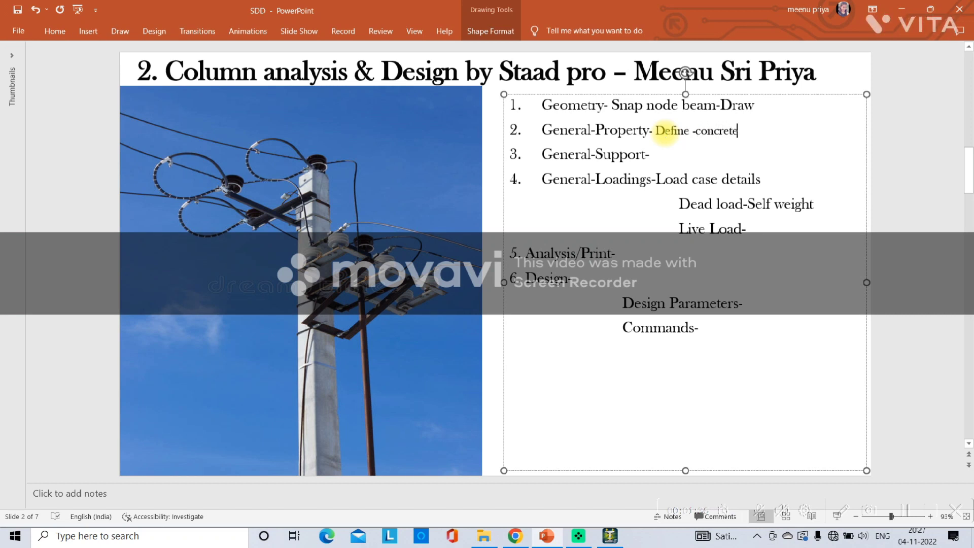
{"action": "type", "text": "-Red"}
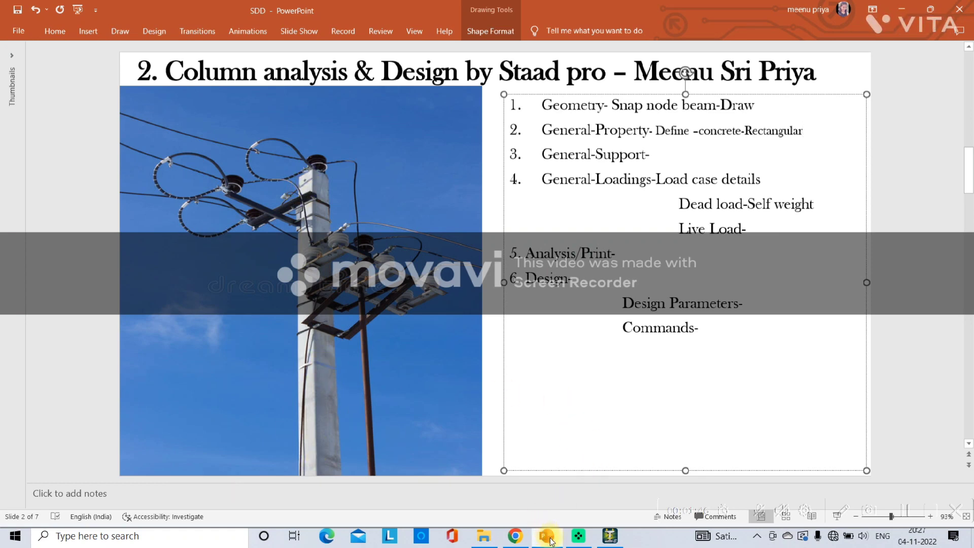
Switch to STAAD.Pro and define a rectangular concrete section with YD 0.35 m and ZD 0.45 m
{"action": "left_click", "coordinate": [610, 536]}
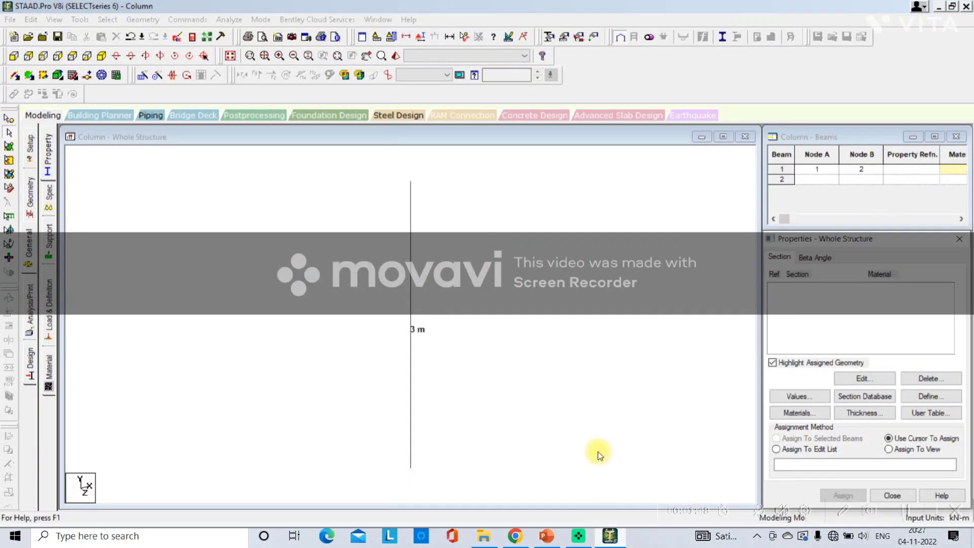
{"action": "left_click", "coordinate": [905, 396]}
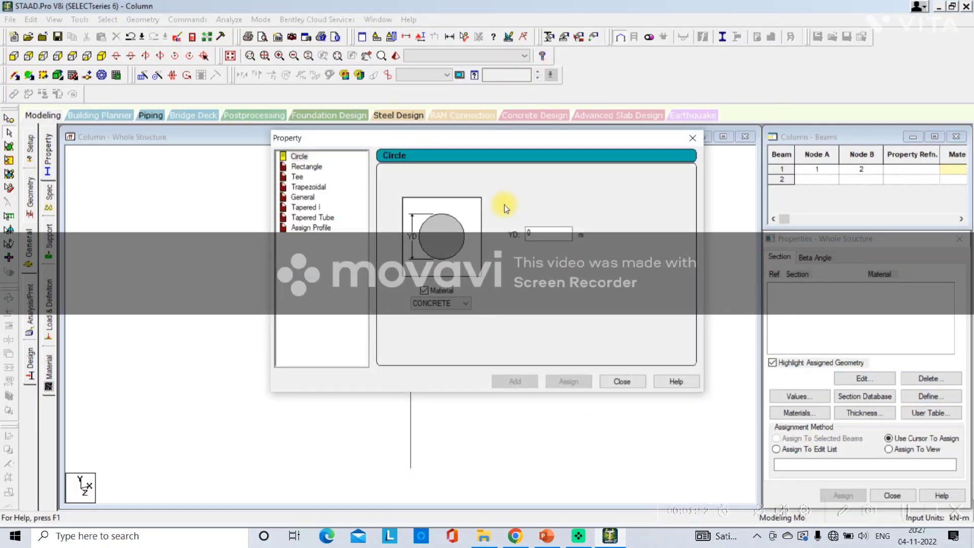
{"action": "left_click", "coordinate": [308, 167]}
{"action": "left_click", "coordinate": [548, 223]}
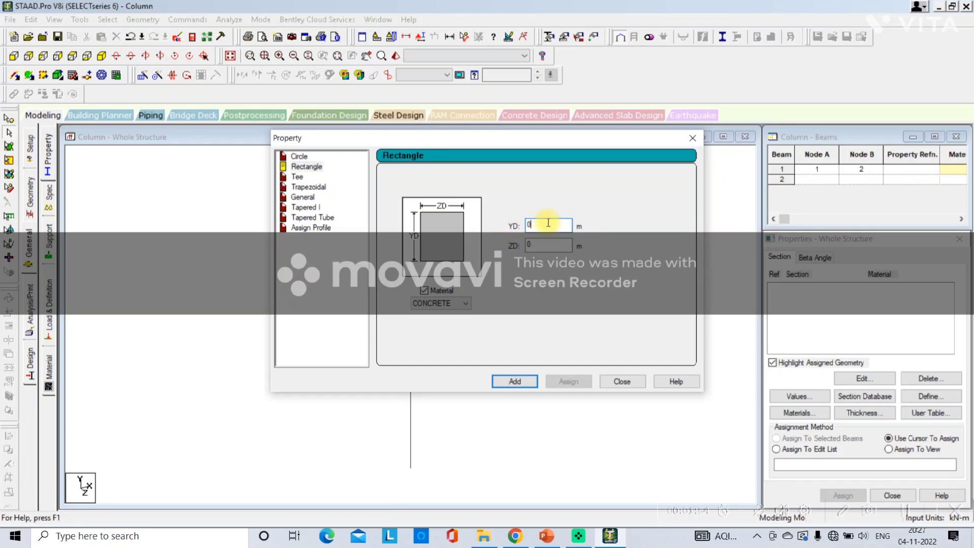
{"action": "type", "text": ".35"}
{"action": "key", "text": "Tab"}
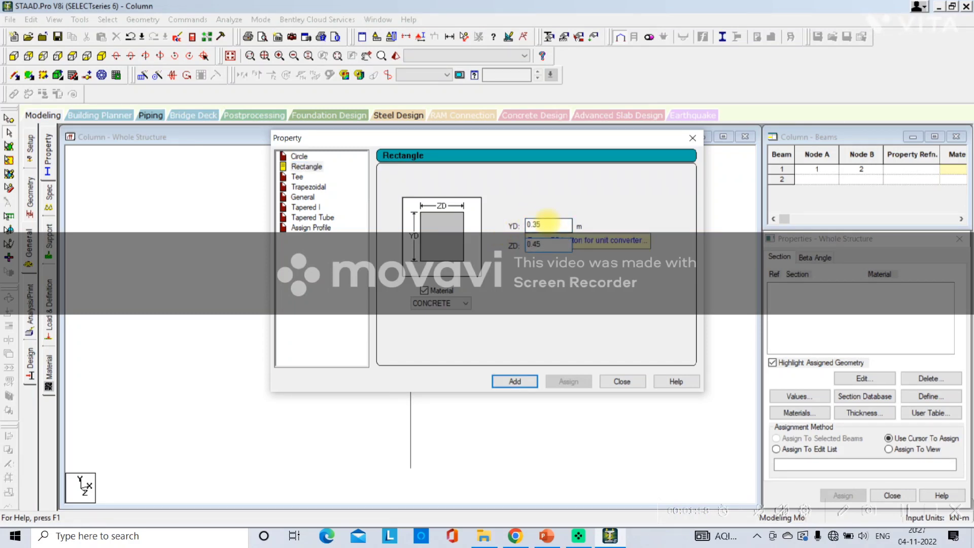
{"action": "left_click", "coordinate": [497, 381]}
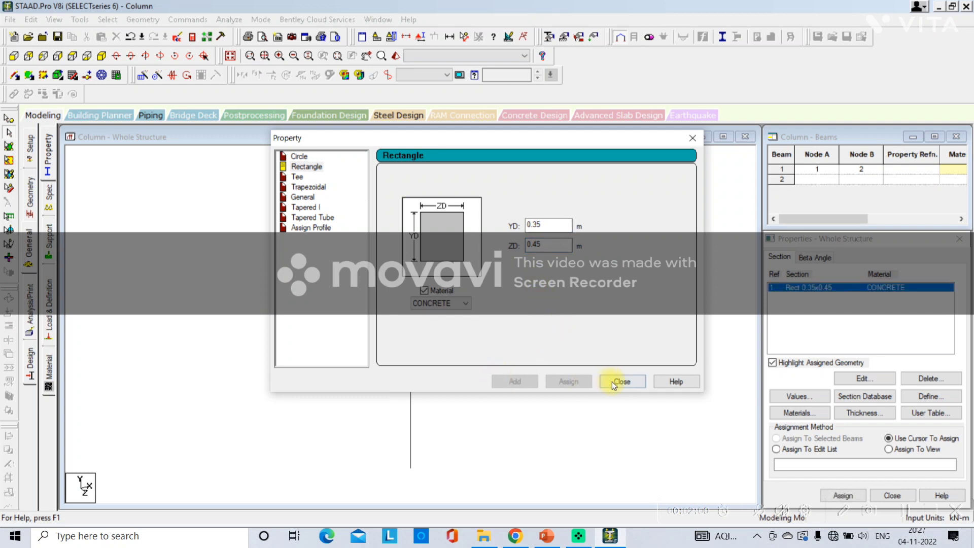
{"action": "left_click", "coordinate": [620, 381]}
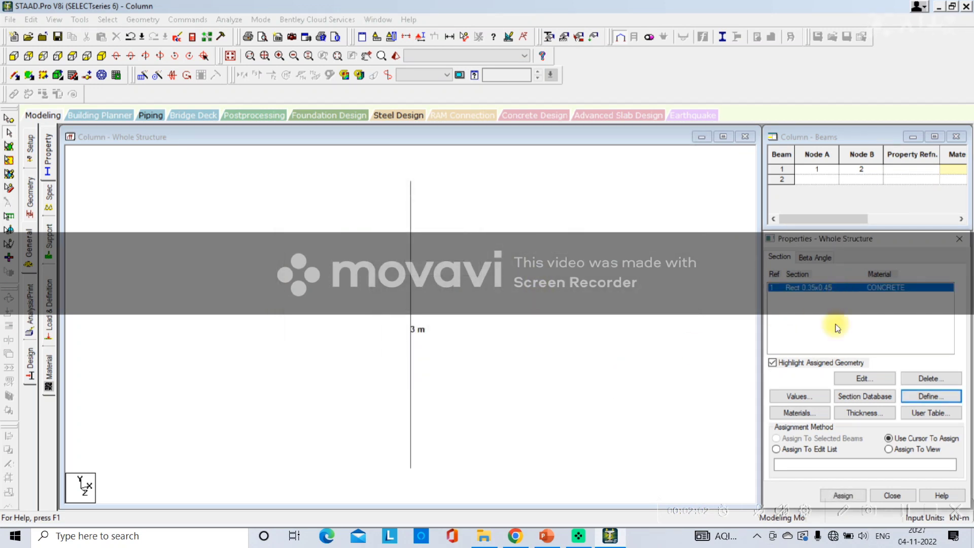
Assign the rectangular concrete section to the column using the Assign To View method
{"action": "left_click", "coordinate": [901, 451]}
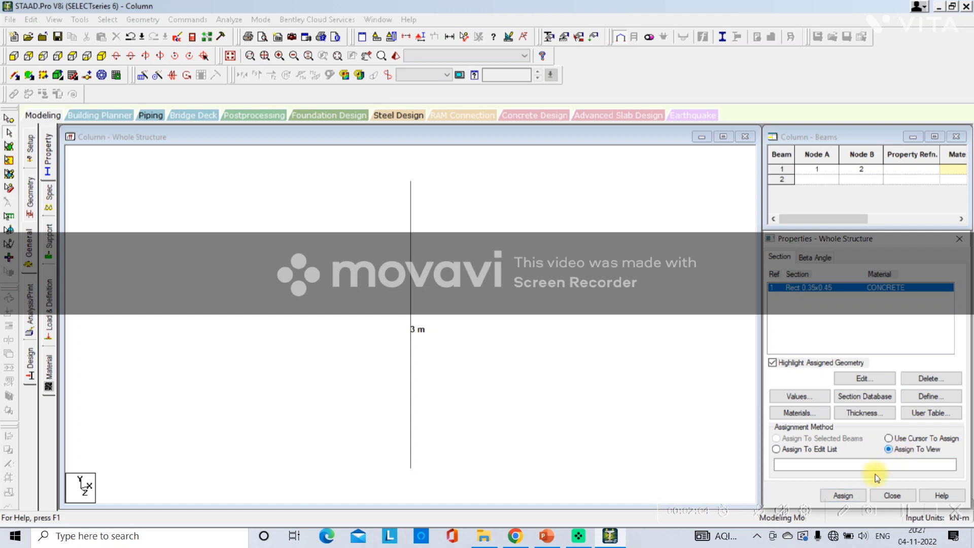
{"action": "left_click", "coordinate": [843, 495]}
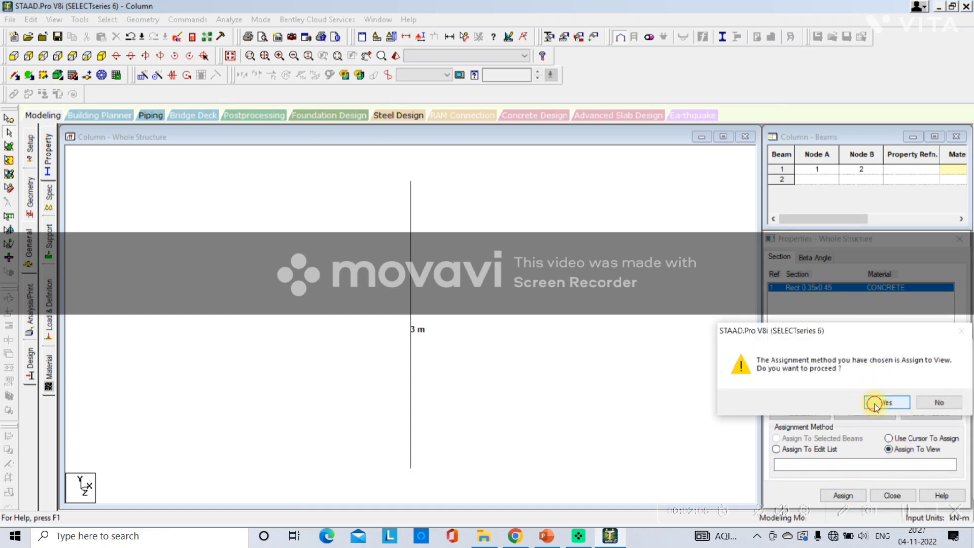
{"action": "left_click", "coordinate": [875, 403]}
Inspect the column's section in a rotated 3D rendering and close the rendered view
{"action": "right_click", "coordinate": [615, 307]}
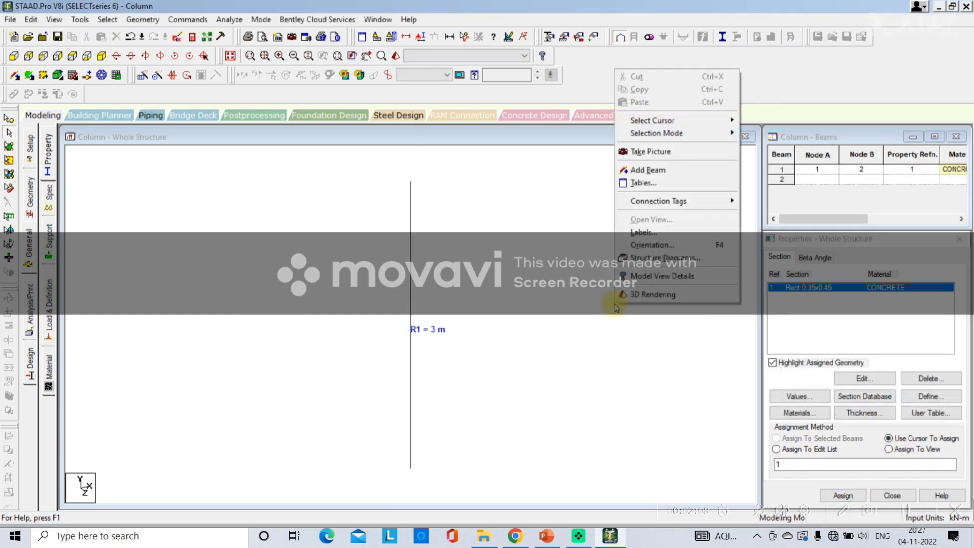
{"action": "left_click", "coordinate": [640, 295]}
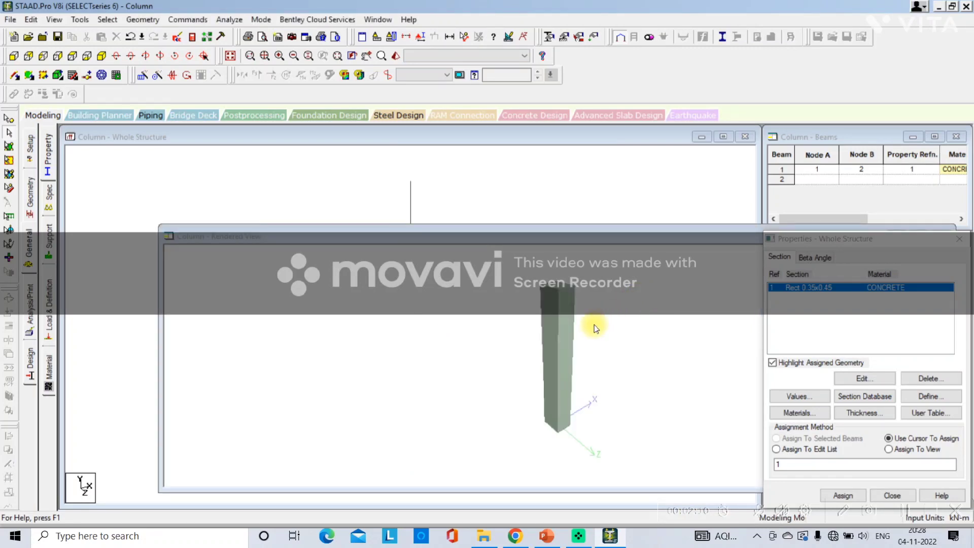
{"action": "left_click_drag", "start_coordinate": [594, 325], "coordinate": [515, 357]}
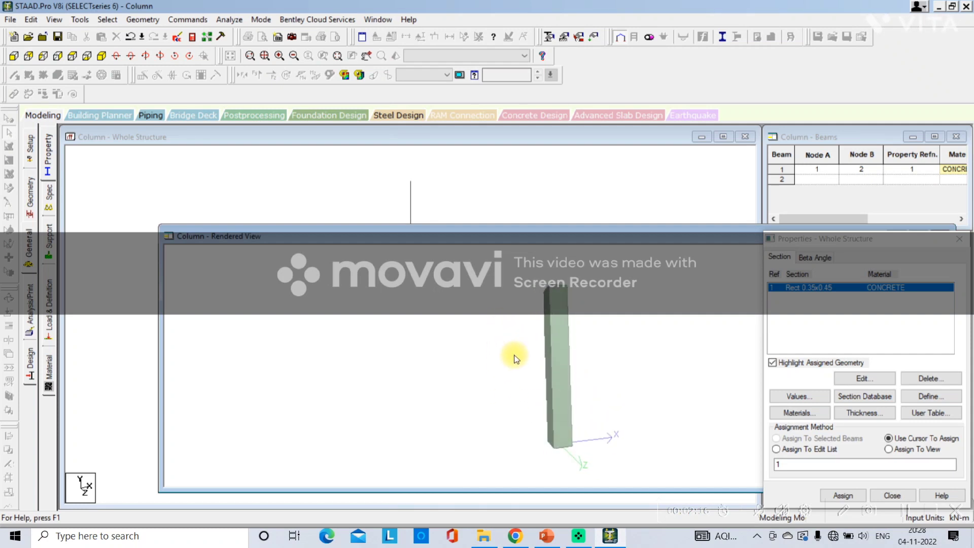
{"action": "left_click_drag", "start_coordinate": [596, 236], "coordinate": [450, 241]}
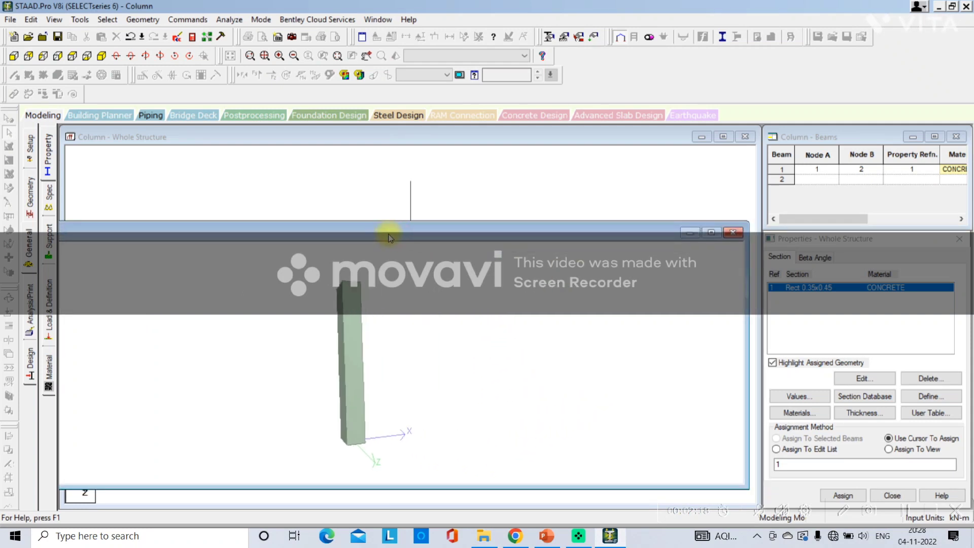
{"action": "left_click", "coordinate": [733, 233]}
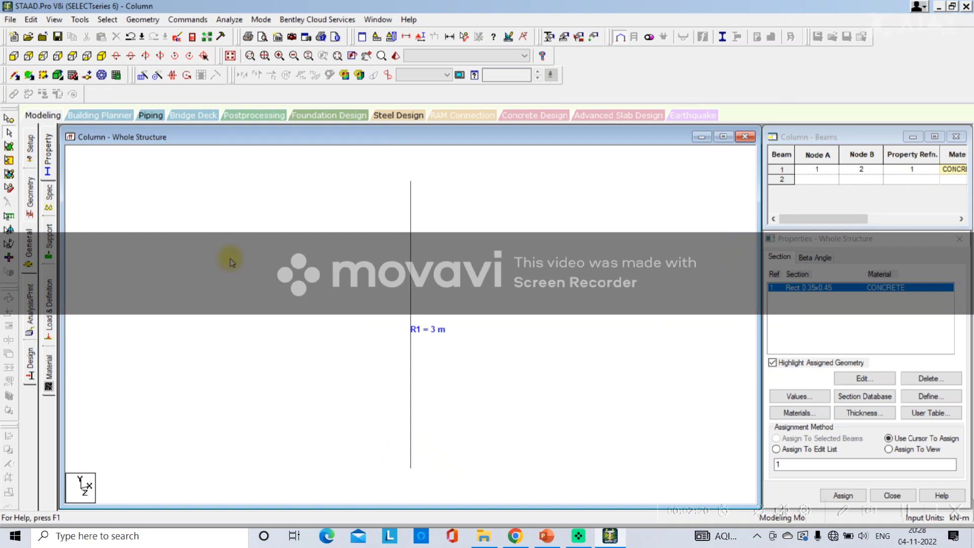
Open the support page, switch to PowerPoint and add "Fixed" after "General-Support-" in the outline
{"action": "left_click", "coordinate": [53, 248]}
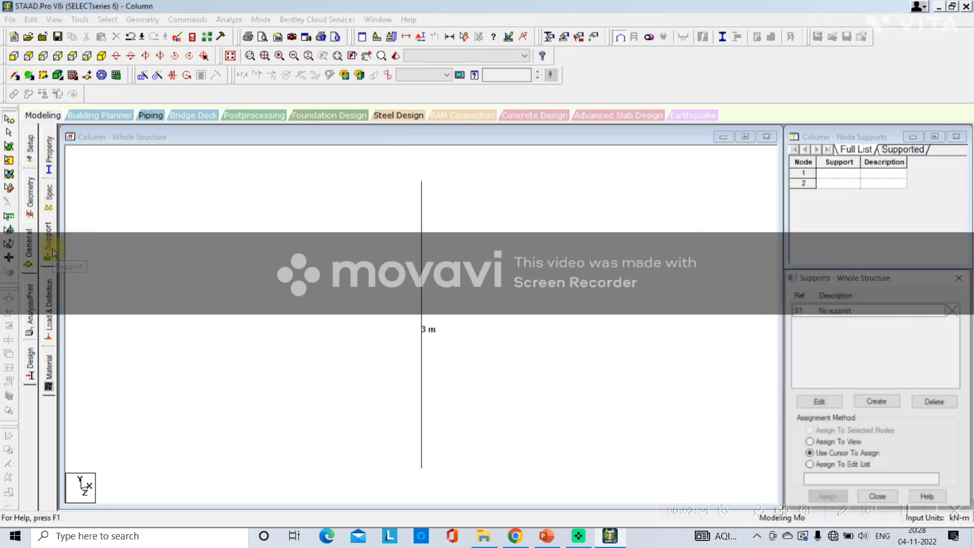
{"action": "left_click", "coordinate": [551, 533]}
{"action": "left_click", "coordinate": [677, 157]}
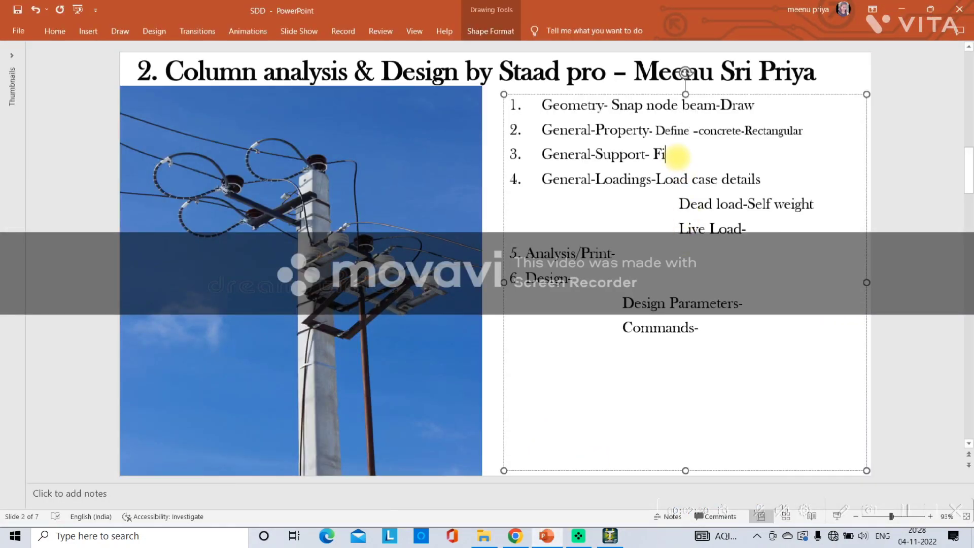
{"action": "type", "text": "Fi"}
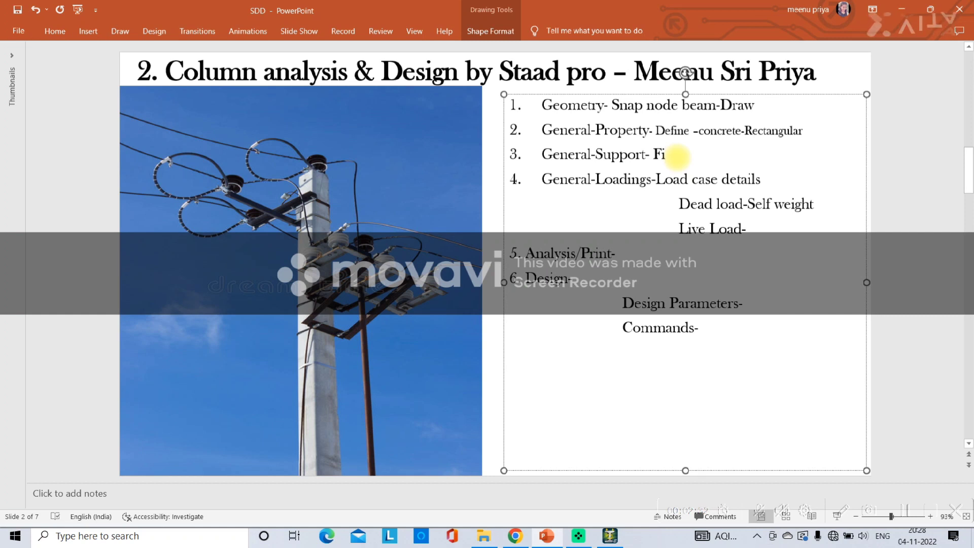
{"action": "type", "text": "xed"}
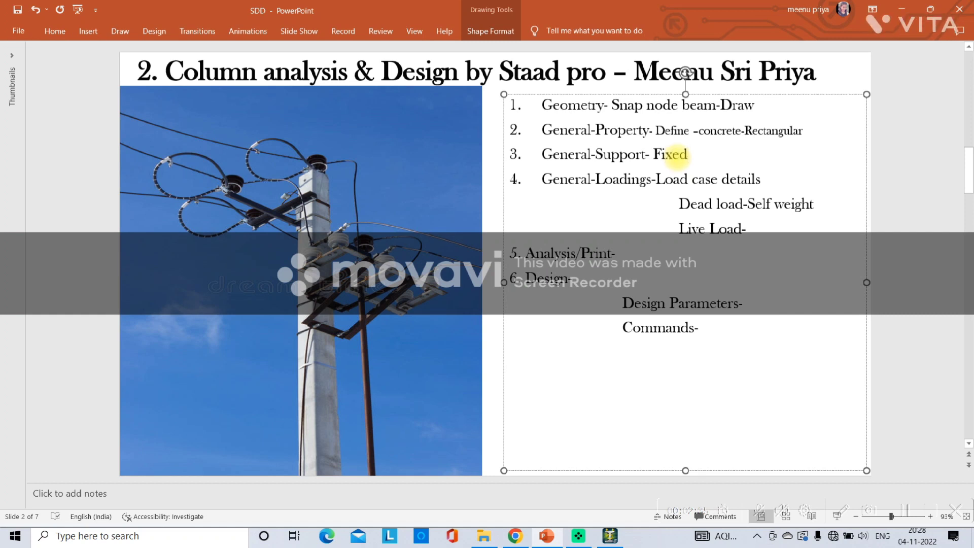
Switch to STAAD.Pro and create a fixed support
{"action": "left_click", "coordinate": [609, 537]}
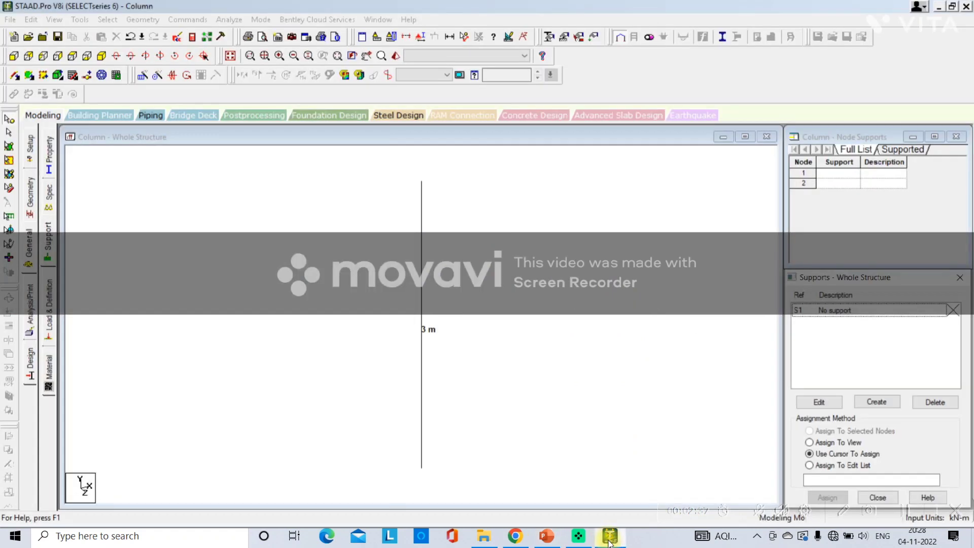
{"action": "left_click", "coordinate": [862, 401]}
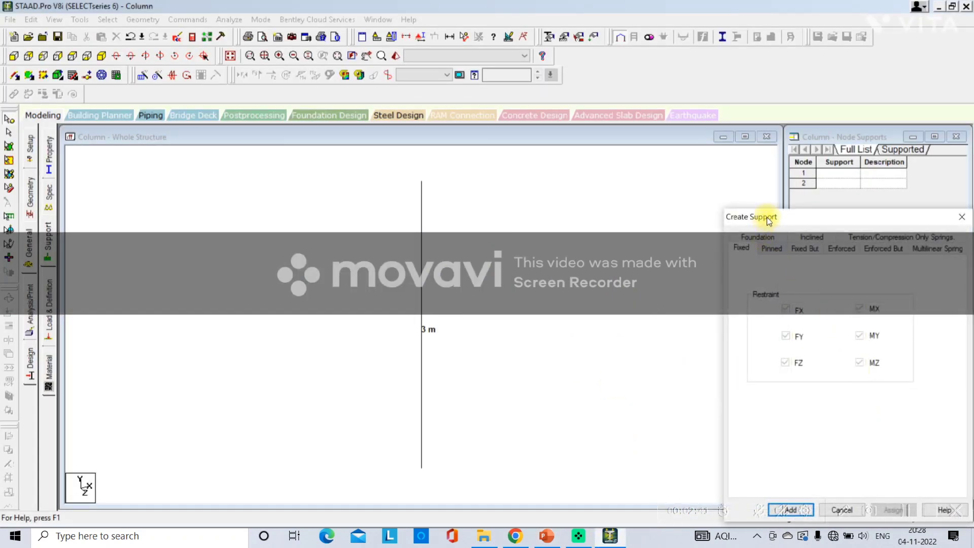
{"action": "left_click_drag", "start_coordinate": [769, 220], "coordinate": [767, 120]}
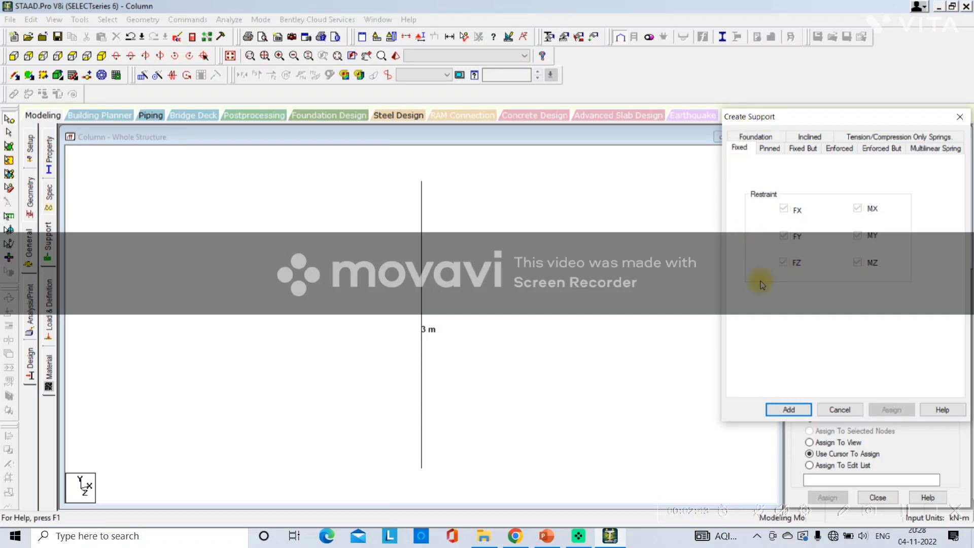
{"action": "left_click", "coordinate": [781, 408]}
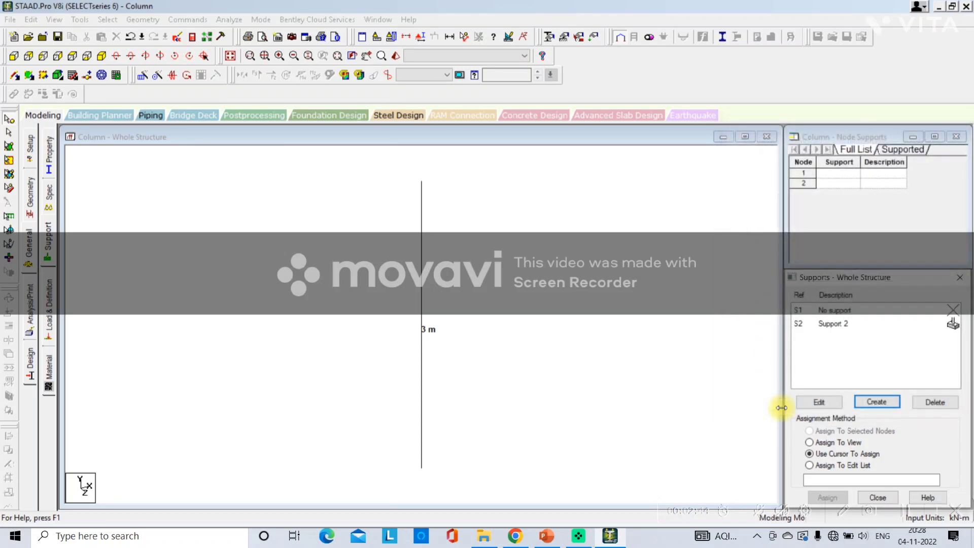
Assign the fixed support, Support 2, to the column's base node using the Use Cursor To Assign method
{"action": "left_click", "coordinate": [813, 325]}
{"action": "left_click_drag", "start_coordinate": [827, 282], "coordinate": [833, 199]}
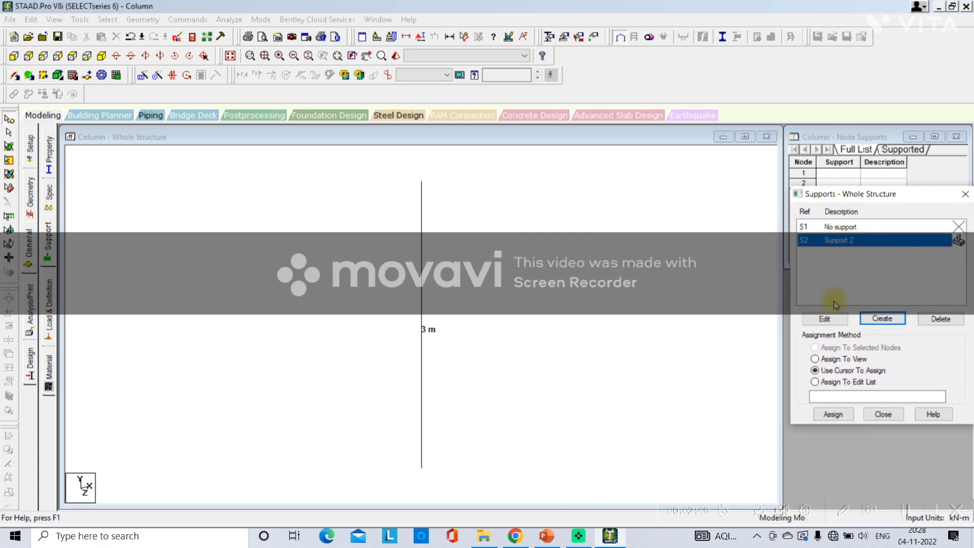
{"action": "left_click", "coordinate": [831, 414]}
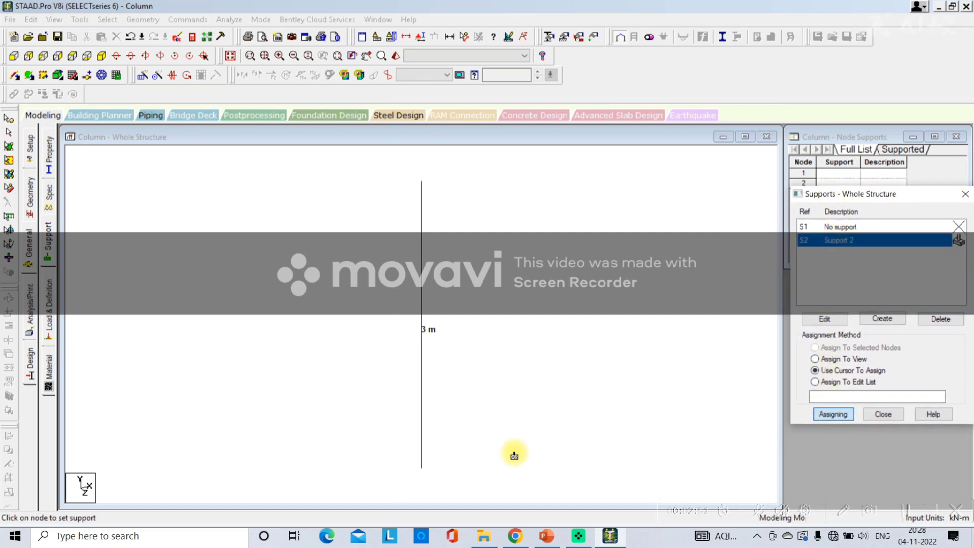
{"action": "left_click", "coordinate": [421, 470]}
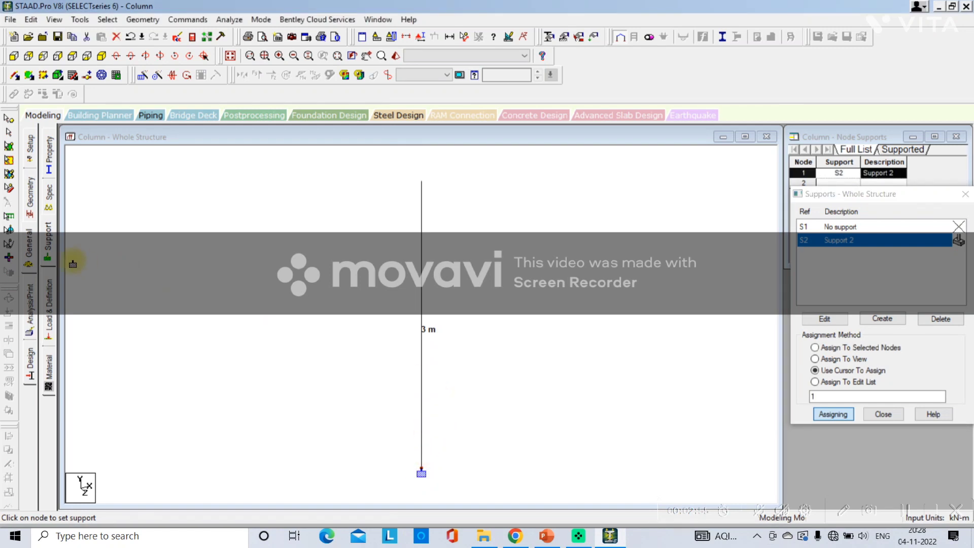
Add primary load case 1 with loading type Dead and the title "Dead load"
{"action": "left_click", "coordinate": [49, 307]}
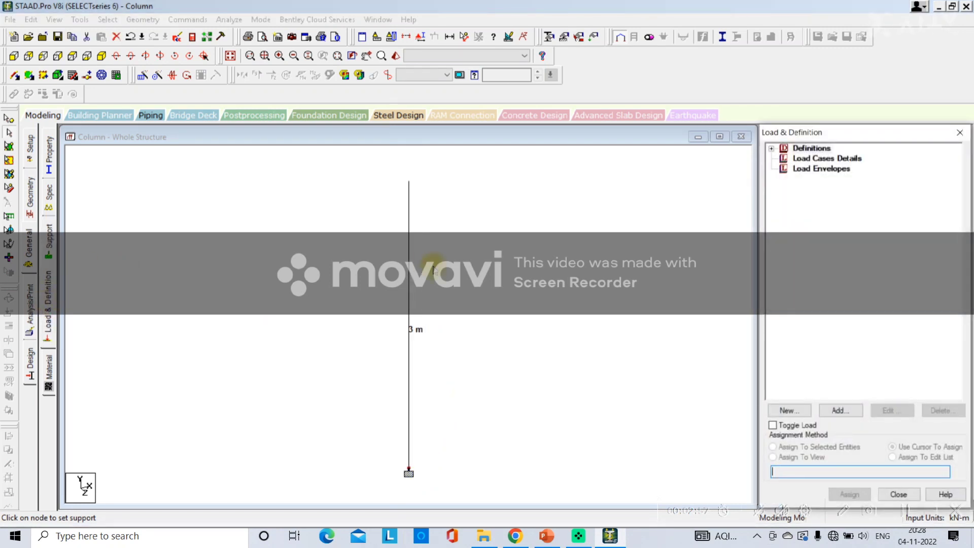
{"action": "left_click", "coordinate": [801, 159]}
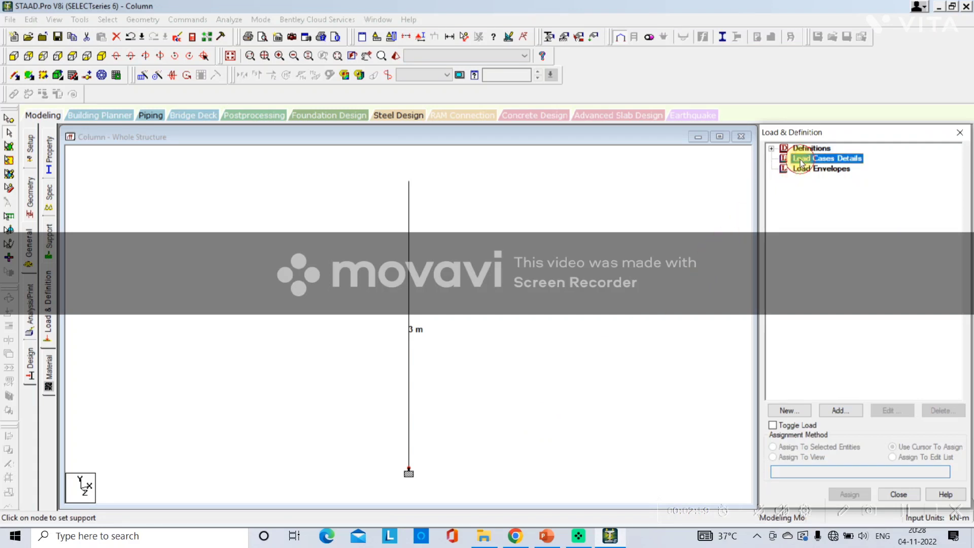
{"action": "left_click", "coordinate": [837, 410]}
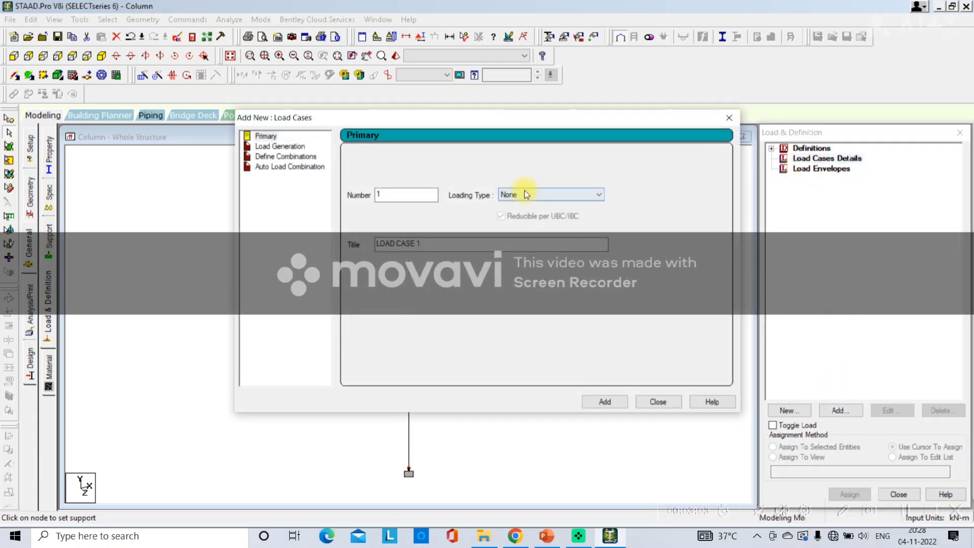
{"action": "left_click", "coordinate": [525, 194]}
{"action": "left_click", "coordinate": [518, 202]}
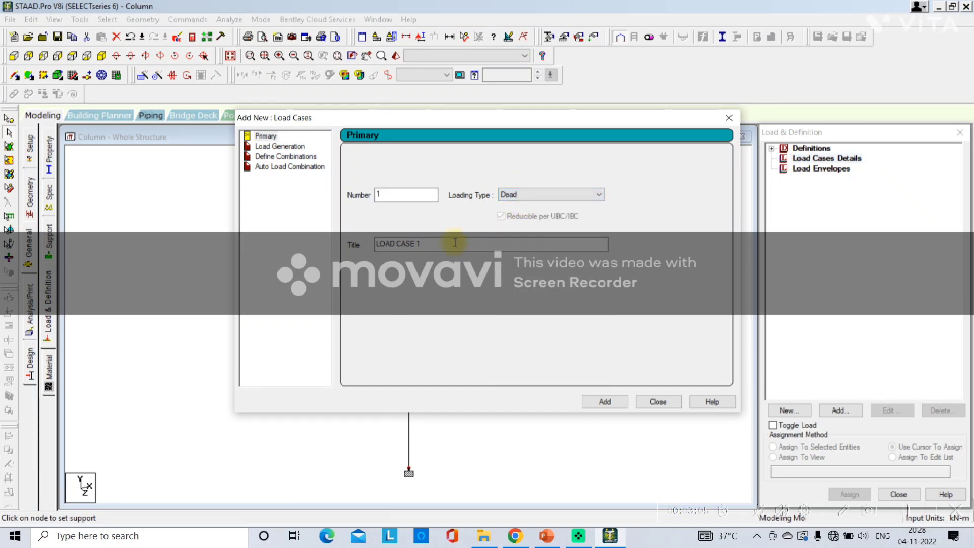
{"action": "left_click_drag", "start_coordinate": [434, 244], "coordinate": [293, 234]}
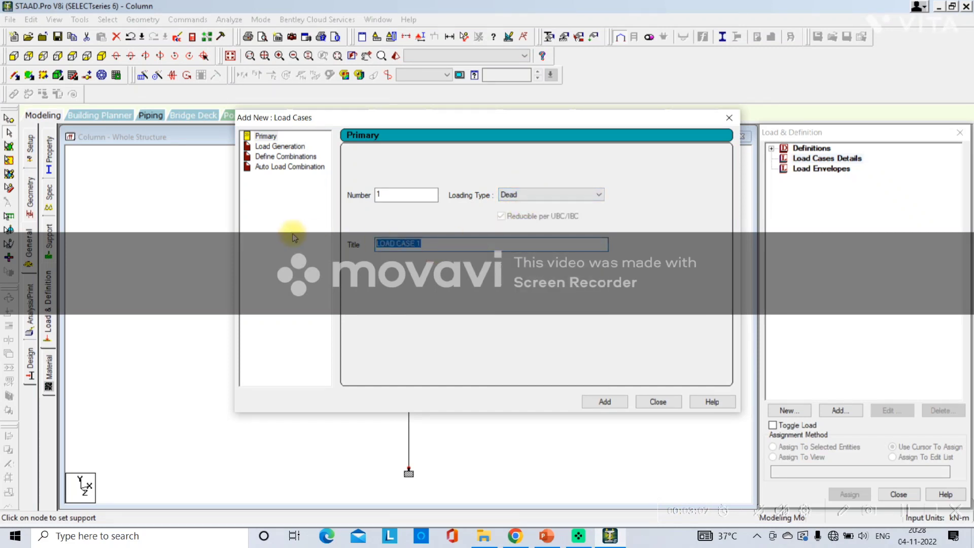
{"action": "type", "text": "Dead load"}
{"action": "key", "text": "Return"}
{"action": "left_click", "coordinate": [507, 195]}
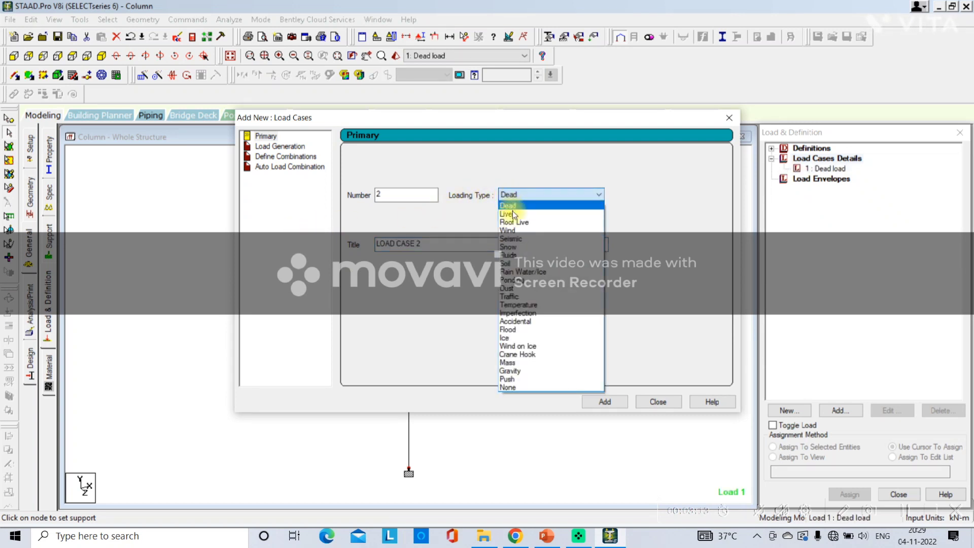
{"action": "left_click", "coordinate": [510, 214]}
{"action": "left_click_drag", "start_coordinate": [455, 244], "coordinate": [270, 246]}
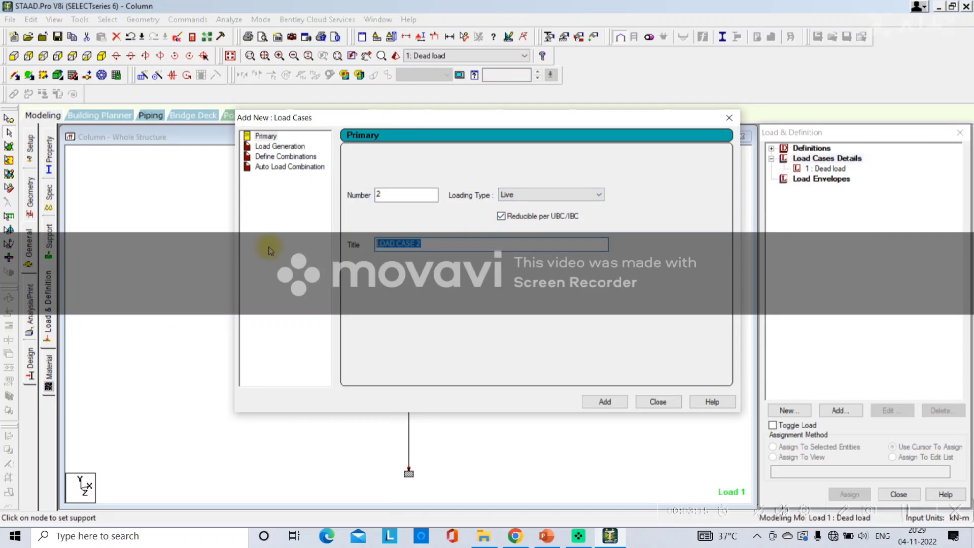
{"action": "type", "text": "Live load"}
{"action": "left_click", "coordinate": [546, 536]}
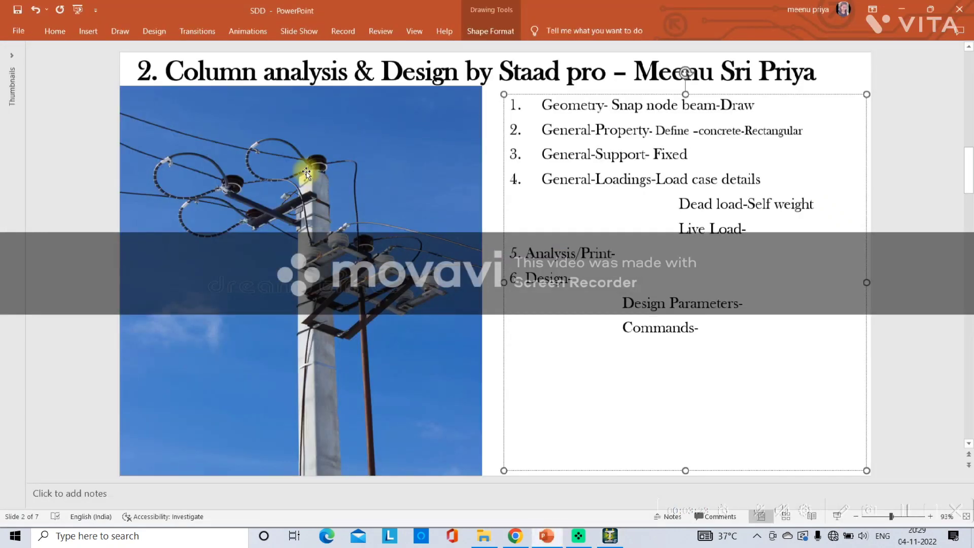
{"action": "left_click", "coordinate": [610, 536]}
{"action": "left_click_drag", "start_coordinate": [478, 243], "coordinate": [318, 241]}
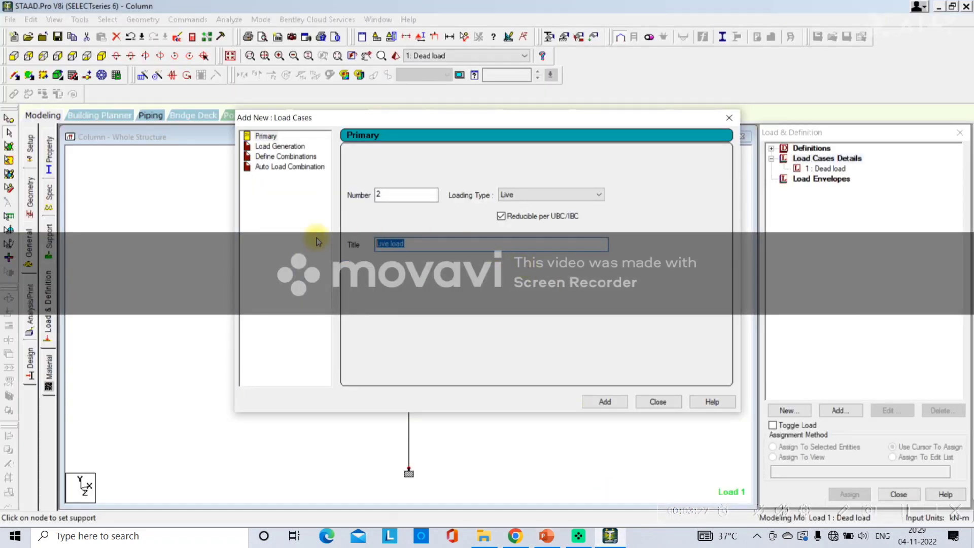
{"action": "left_click", "coordinate": [729, 117]}
Add a selfweight load in the Y direction with factor -1 to the Dead load case
{"action": "left_click", "coordinate": [801, 170]}
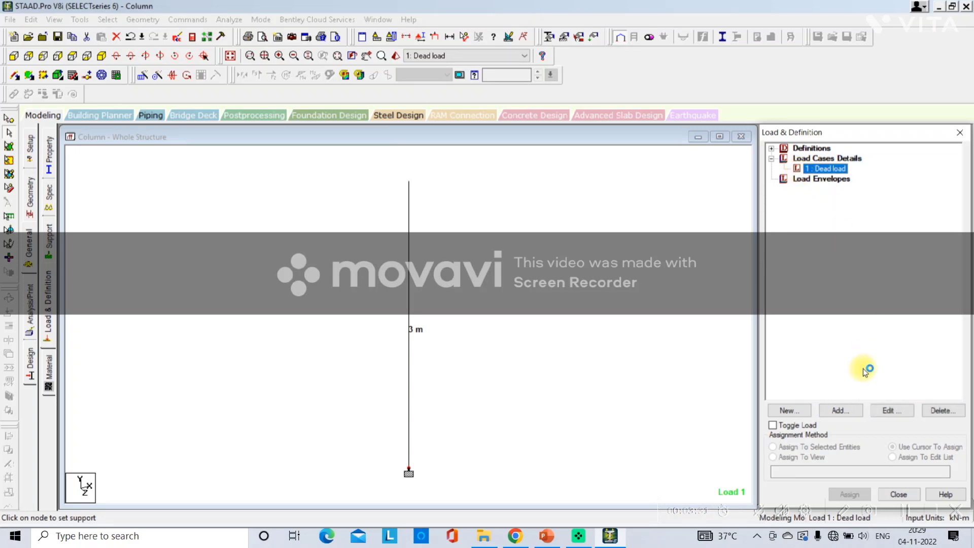
{"action": "left_click", "coordinate": [839, 411]}
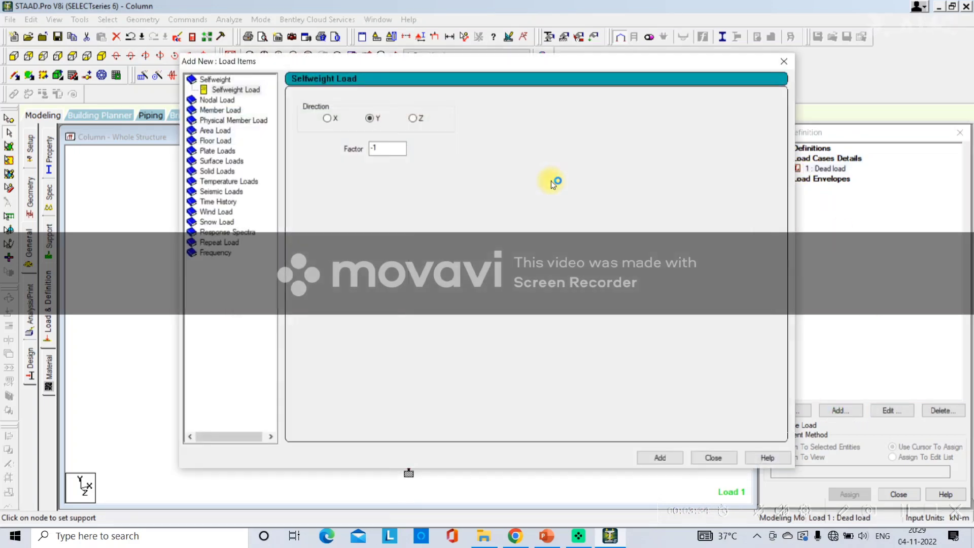
{"action": "left_click", "coordinate": [244, 89]}
{"action": "left_click", "coordinate": [660, 458]}
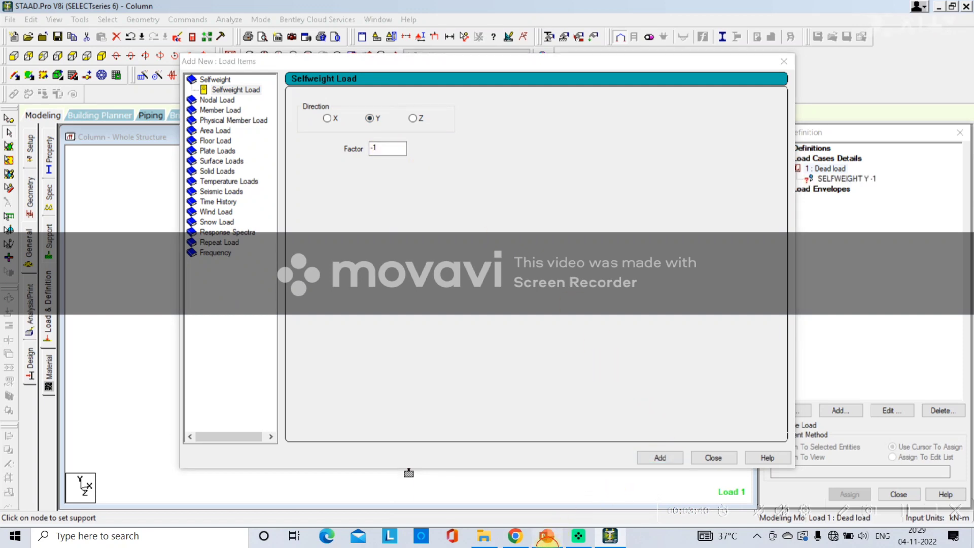
Add a nodal load with Fy of -2 kN to the Dead load case
{"action": "left_click", "coordinate": [547, 536]}
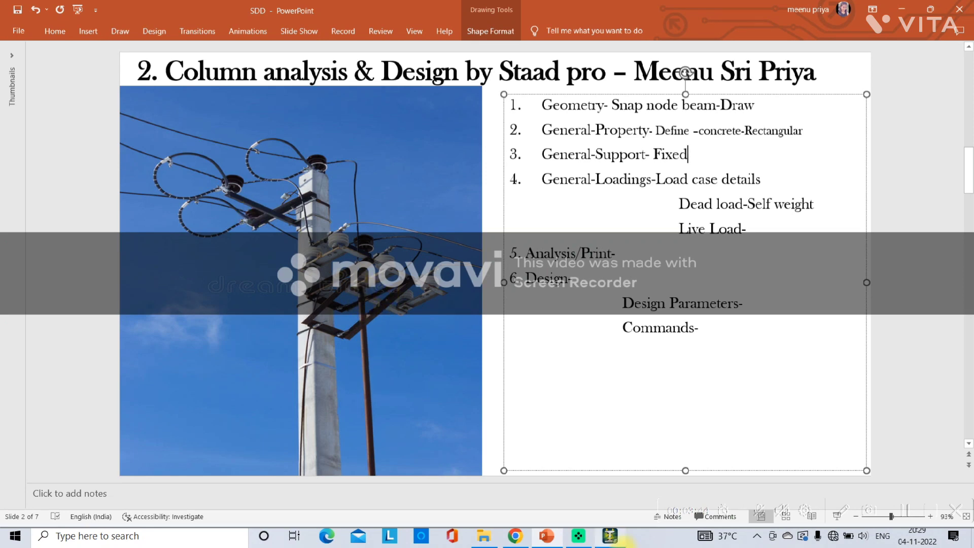
{"action": "left_click", "coordinate": [609, 542]}
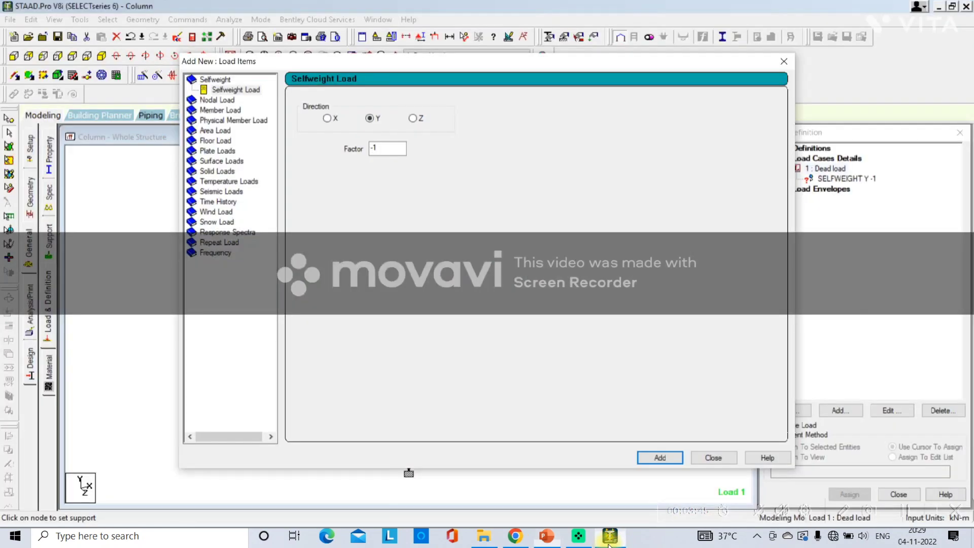
{"action": "left_click", "coordinate": [224, 101]}
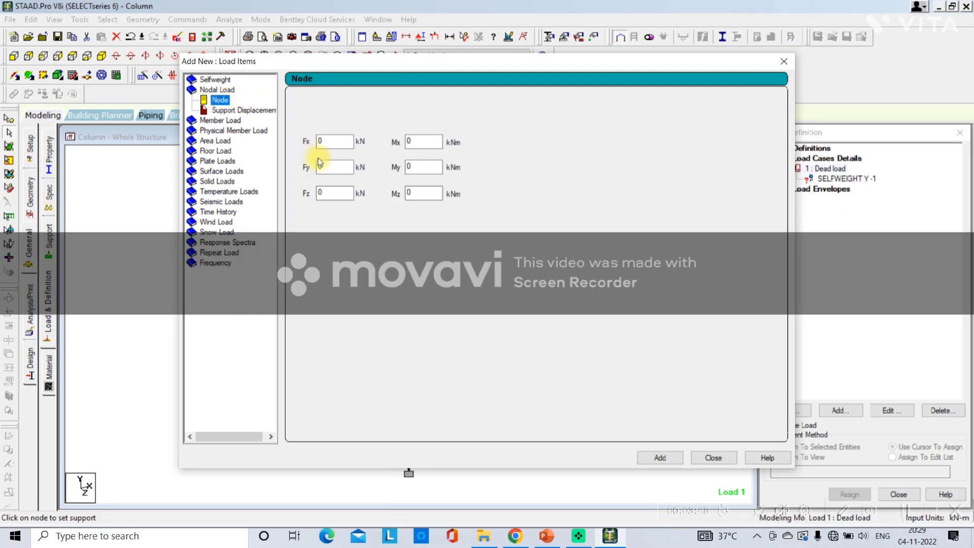
{"action": "double_click", "coordinate": [332, 166]}
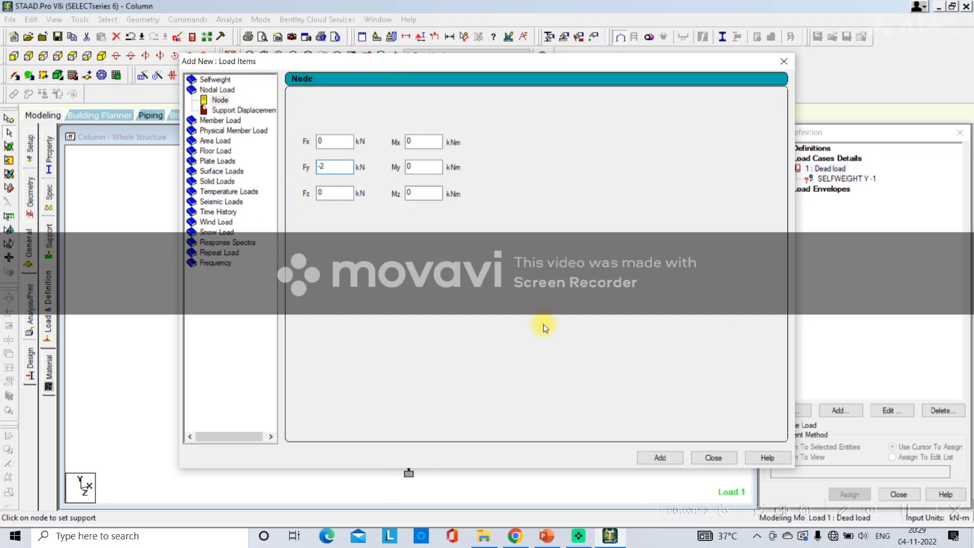
{"action": "left_click", "coordinate": [657, 453]}
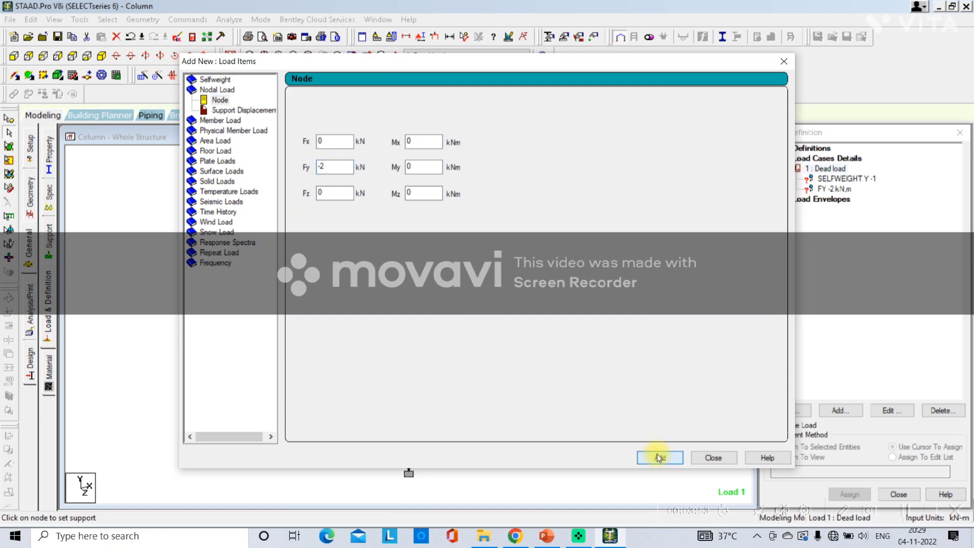
{"action": "left_click", "coordinate": [700, 456]}
Assign the selfweight load to the column using the Assign To View method
{"action": "left_click", "coordinate": [843, 179]}
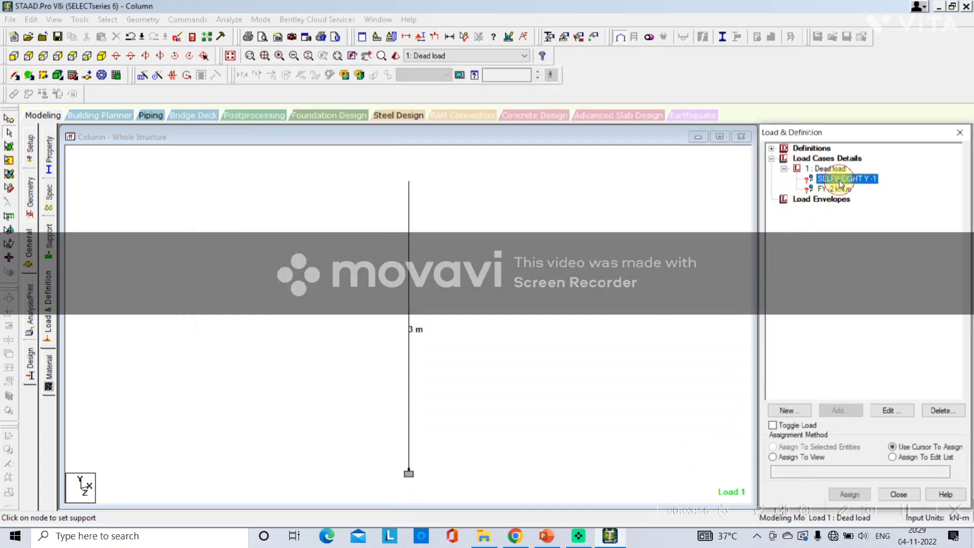
{"action": "left_click", "coordinate": [799, 457]}
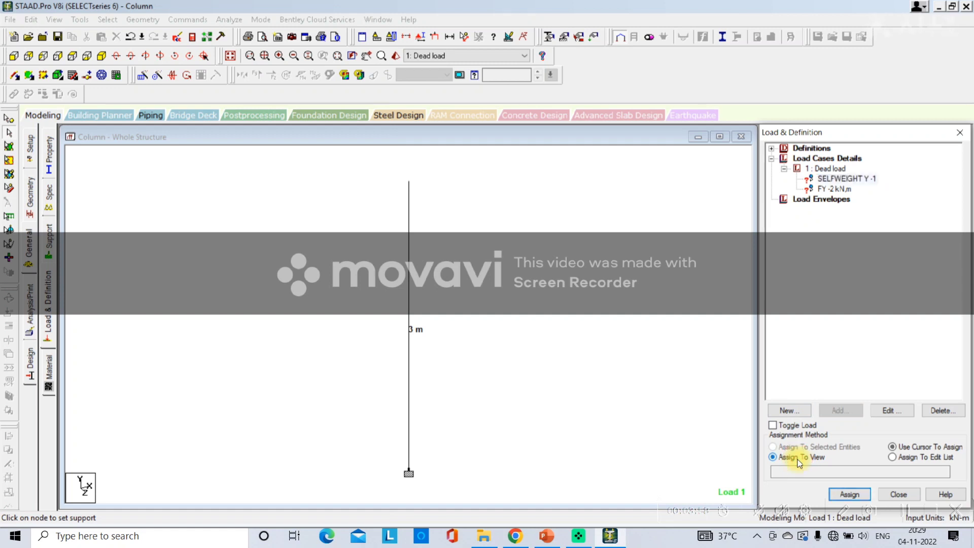
{"action": "left_click", "coordinate": [852, 493]}
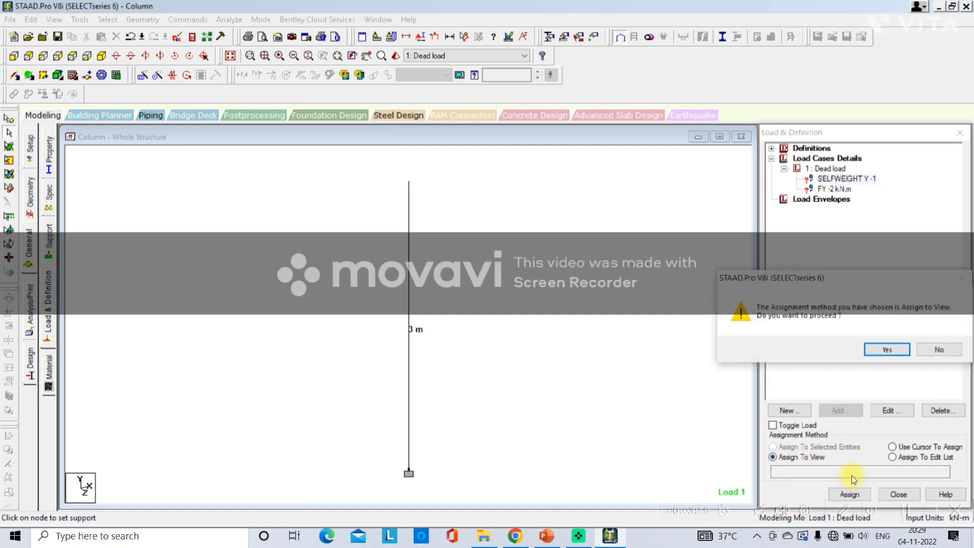
{"action": "left_click", "coordinate": [879, 349]}
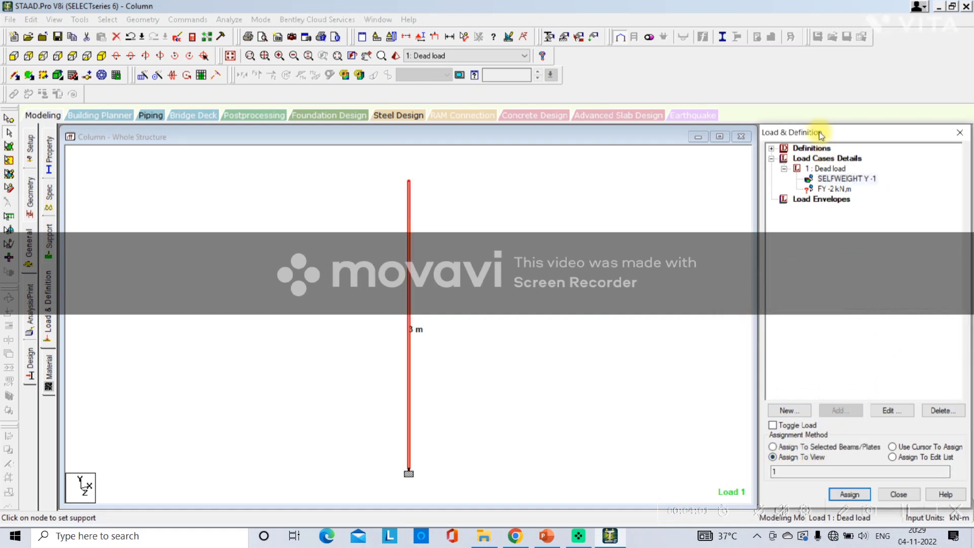
Assign the FY -2 kN nodal load to the column's top node using the Use Cursor To Assign method
{"action": "left_click", "coordinate": [828, 189]}
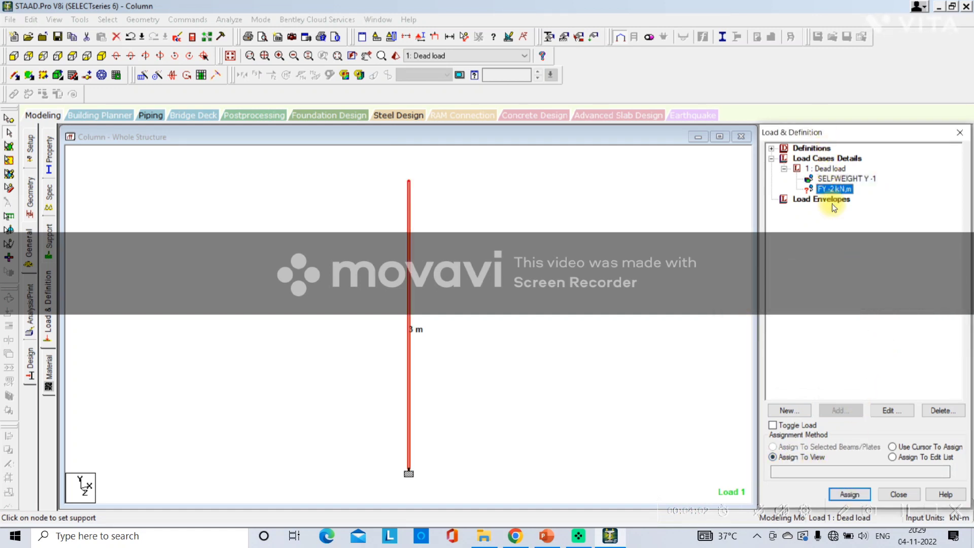
{"action": "left_click", "coordinate": [893, 447]}
{"action": "left_click", "coordinate": [850, 493]}
{"action": "left_click", "coordinate": [850, 494]}
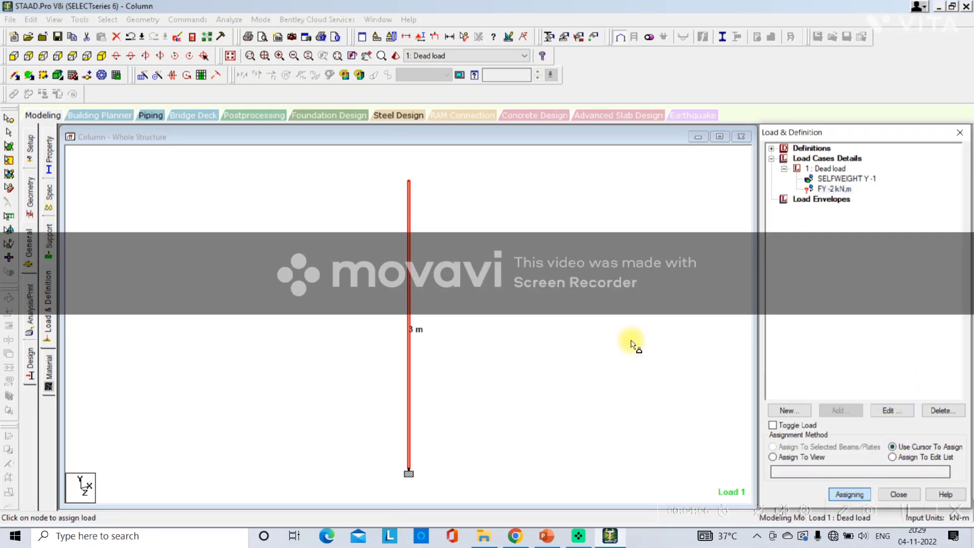
{"action": "left_click", "coordinate": [409, 184]}
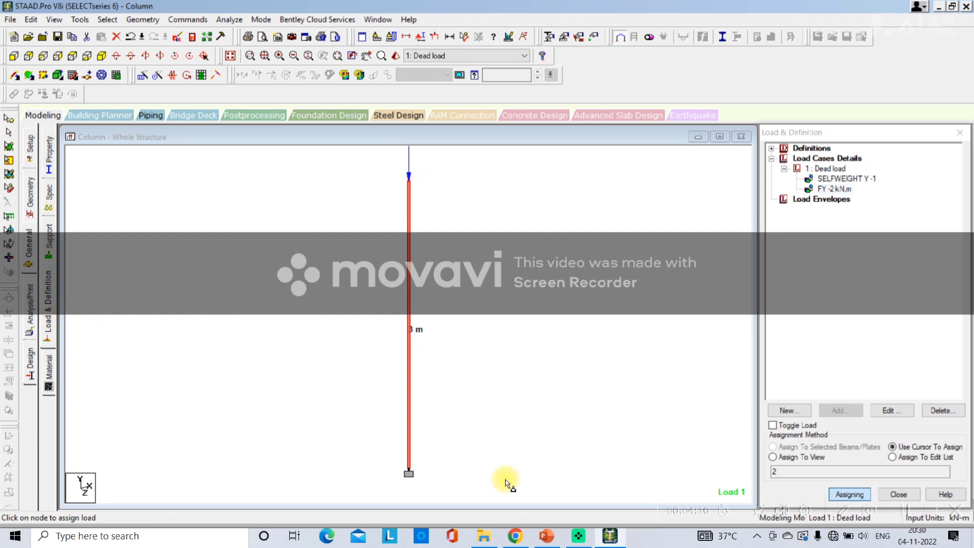
Switch to PowerPoint and remove the "Live Load-" line from the outline, closing the gap before "5. Analysis/Print-"
{"action": "left_click", "coordinate": [546, 538]}
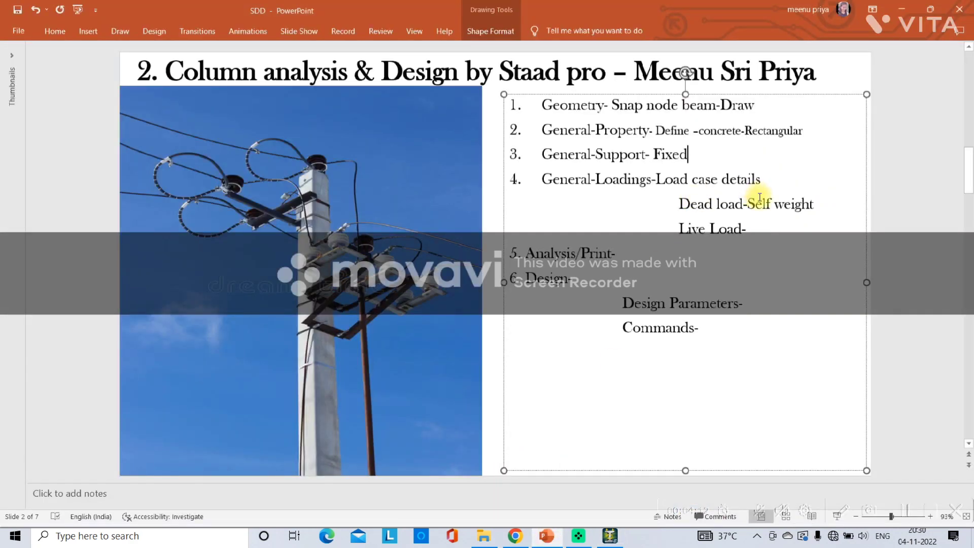
{"action": "left_click_drag", "start_coordinate": [770, 233], "coordinate": [690, 227]}
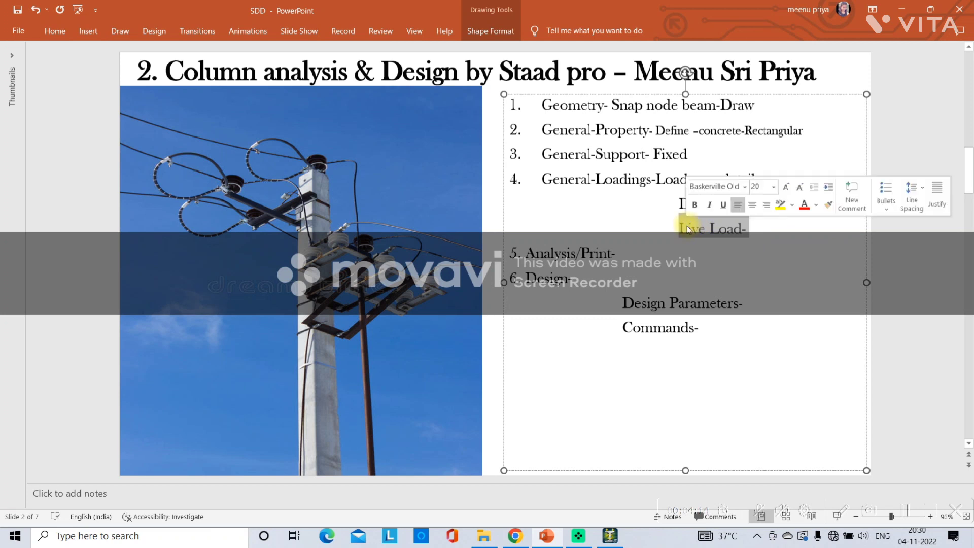
{"action": "key", "text": "Delete"}
{"action": "key", "text": "BackSpace"}
{"action": "key", "text": "BackSpace"}
{"action": "key", "text": "BackSpace"}
{"action": "key", "text": "BackSpace"}
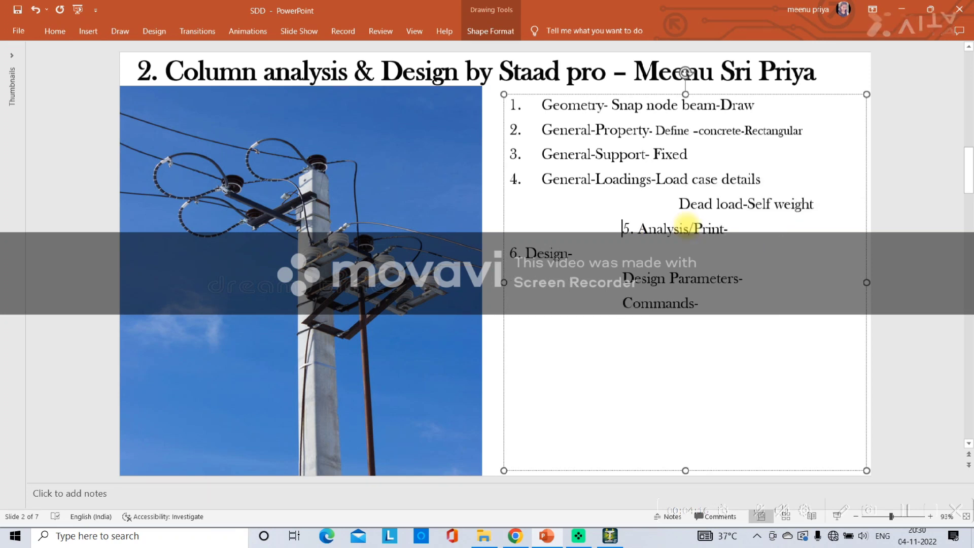